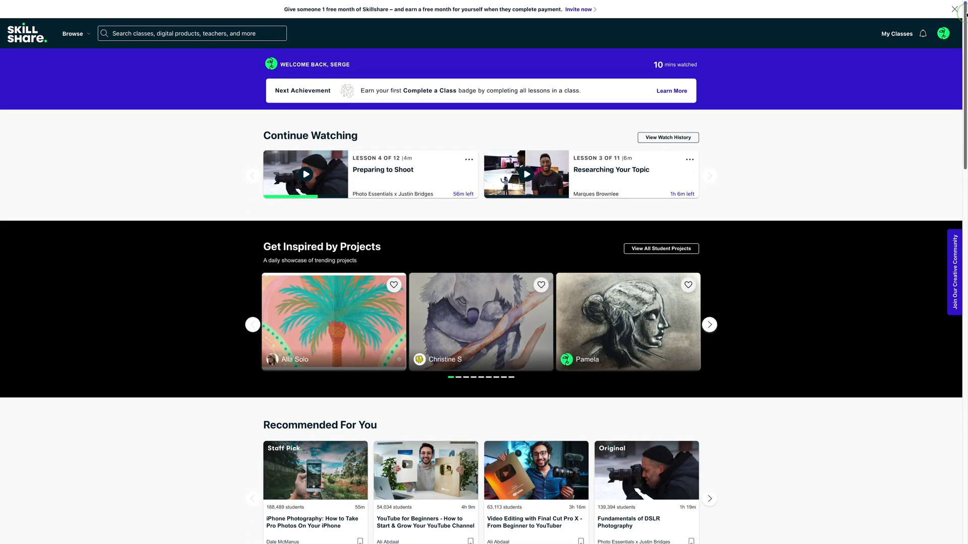
- Scroll down the Skillshare home page and go to the Photography class category
scroll(484, 272, "down", 1)
scroll(484, 272, "down", 1)
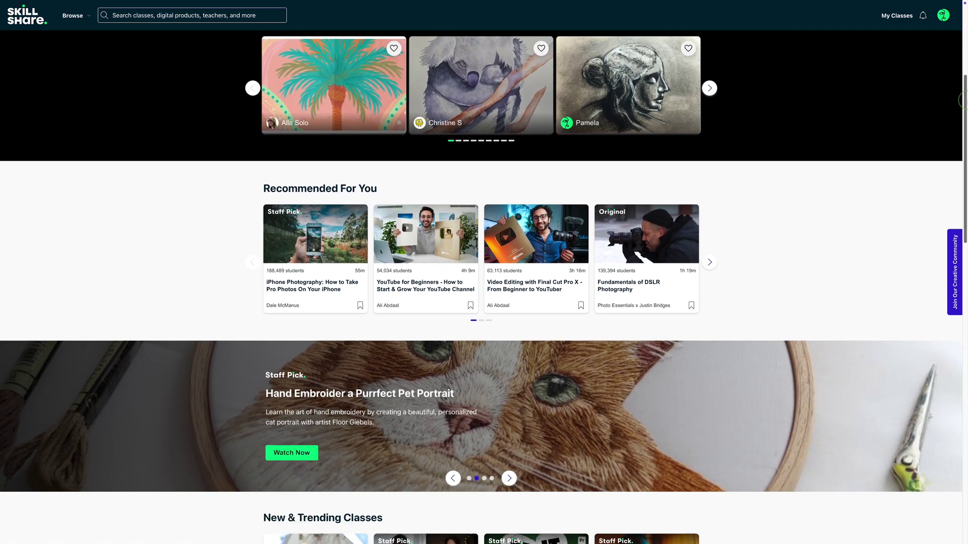
scroll(484, 272, "down", 1)
scroll(484, 272, "down", 1)
scroll(484, 272, "down", 1)
scroll(484, 272, "down", 1)
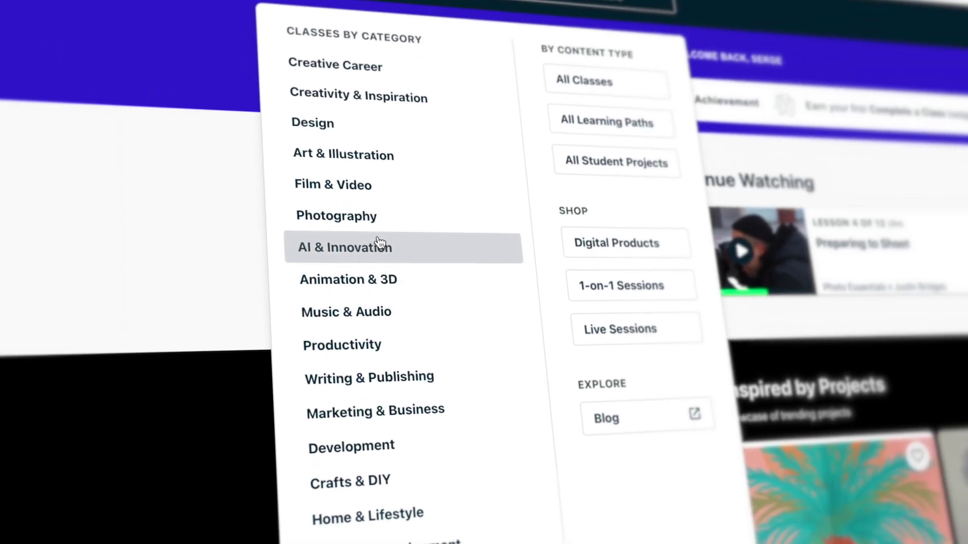
left_click(382, 270)
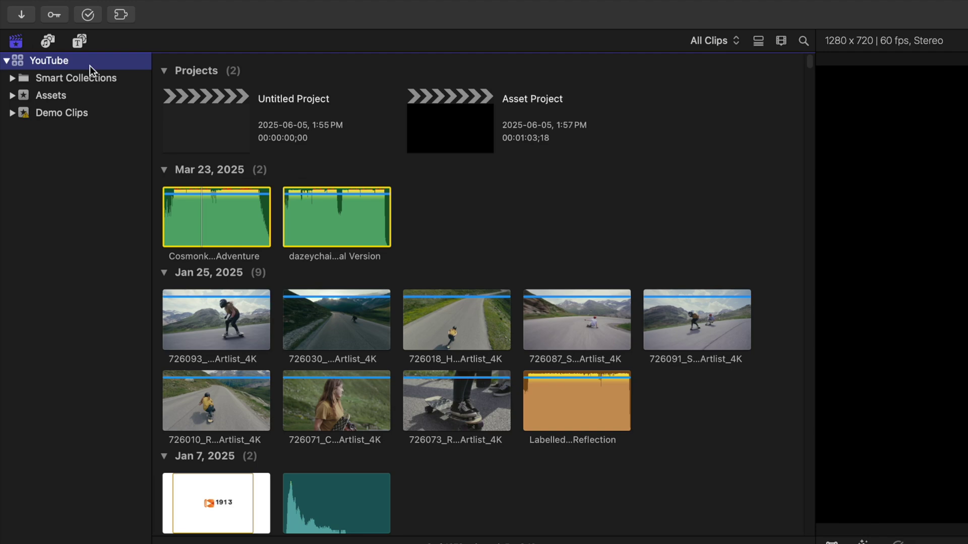
- Show the Assets event's clips and open Asset Project in the timeline
left_click(91, 96)
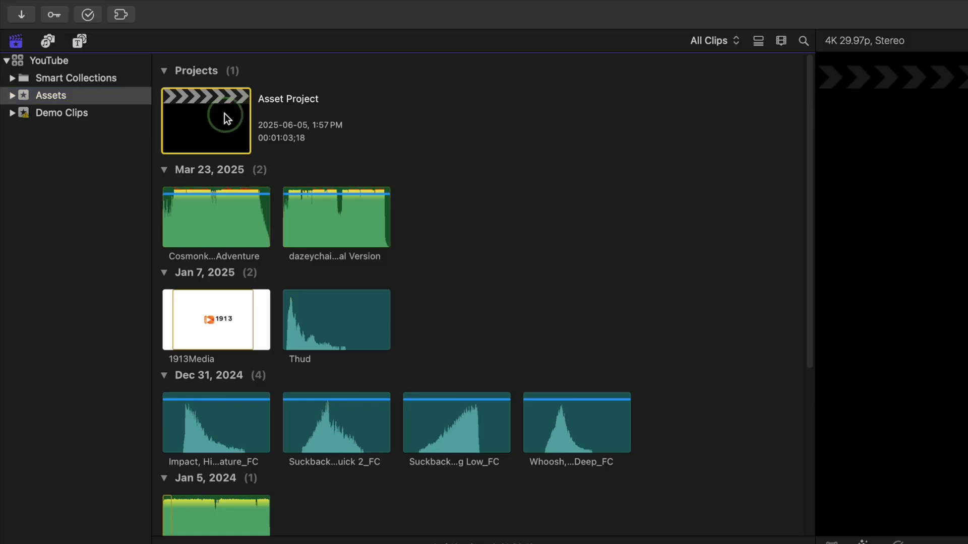
double_click(225, 114)
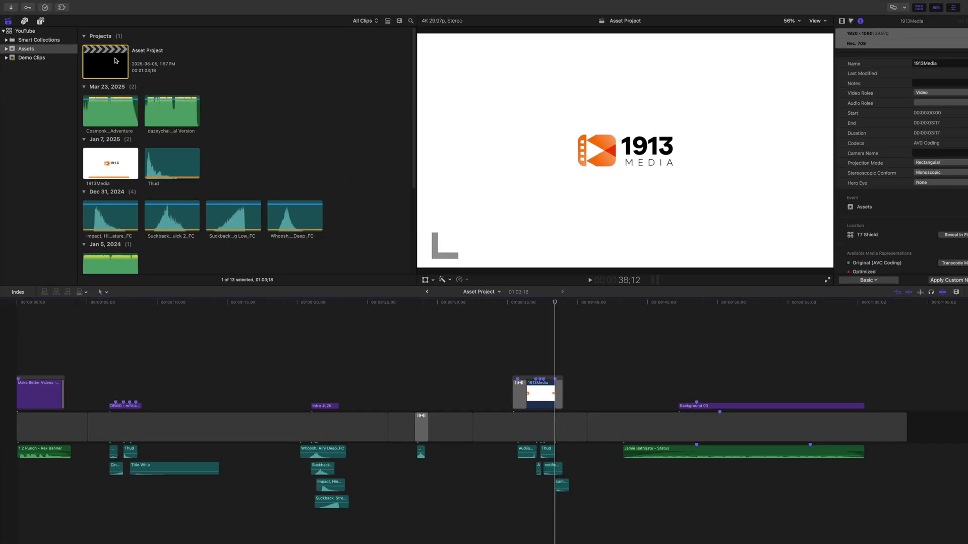
- Play the 1913Media logo reveal, then select its storyline with the surrounding gap and audio clips
left_click(502, 354)
key("space")
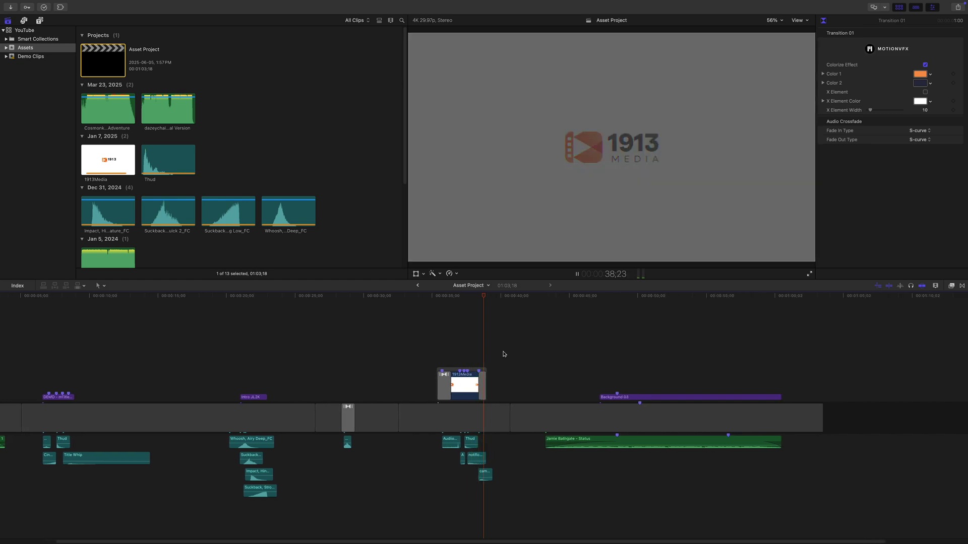
key("space")
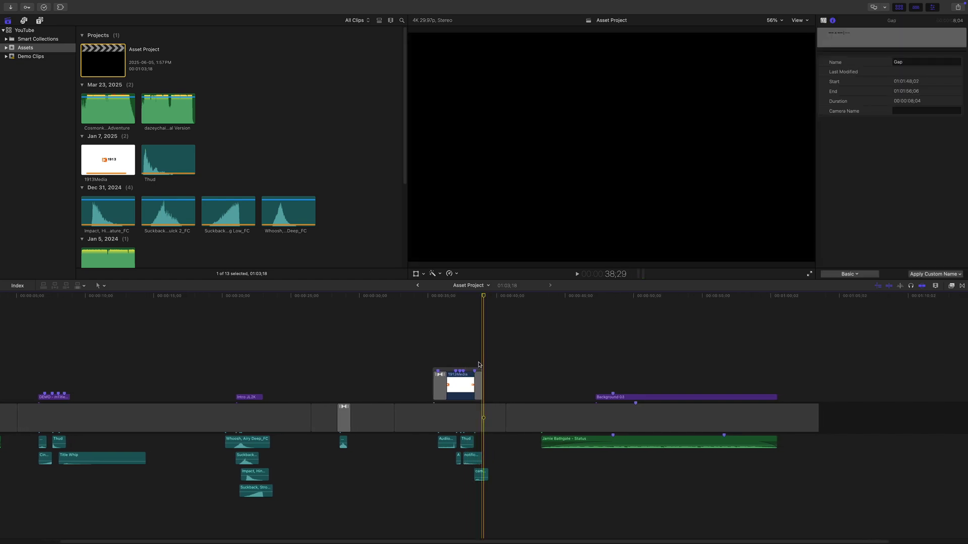
left_click(476, 372)
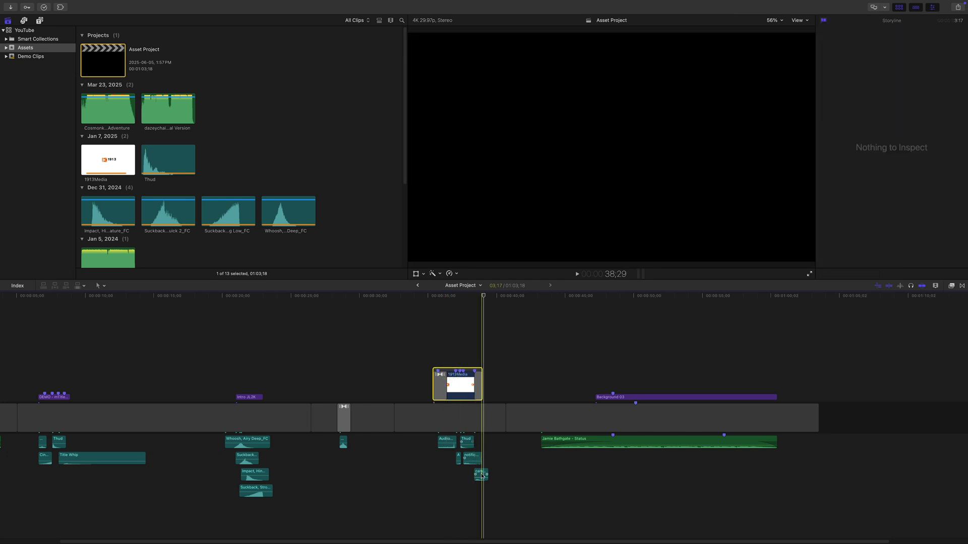
left_click_drag(482, 475, 456, 420)
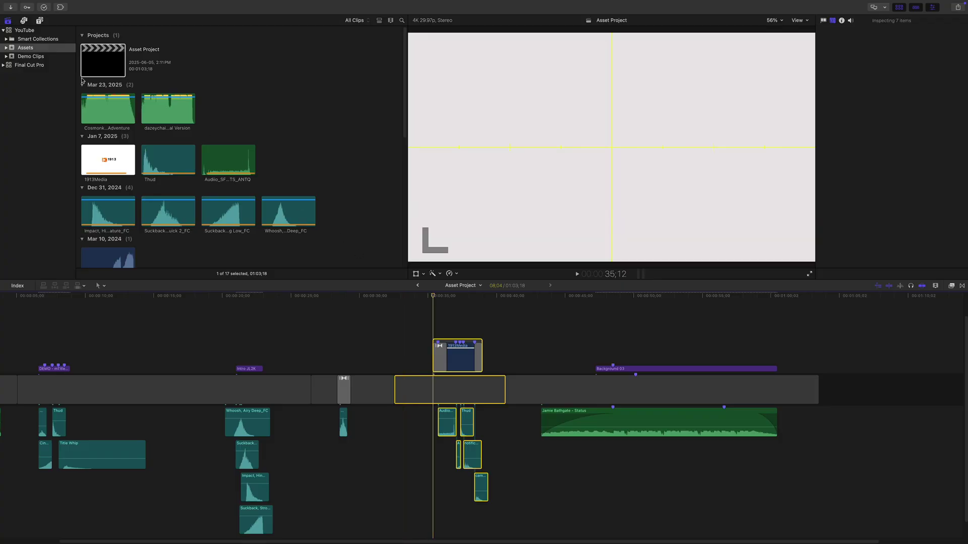
- Preview the Demo Clips footage, playing the drag-strip car clip, then select the YouTube library
left_click(32, 56)
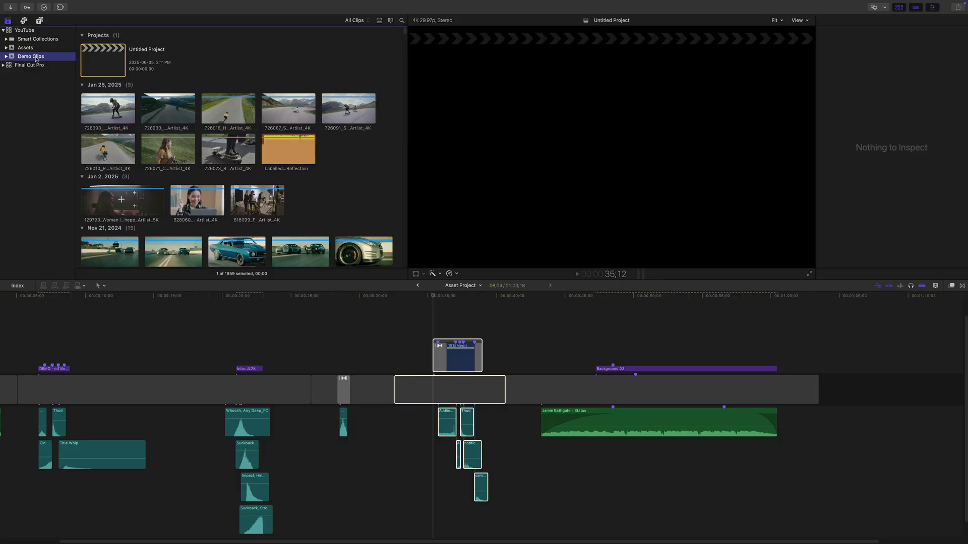
left_click(97, 109)
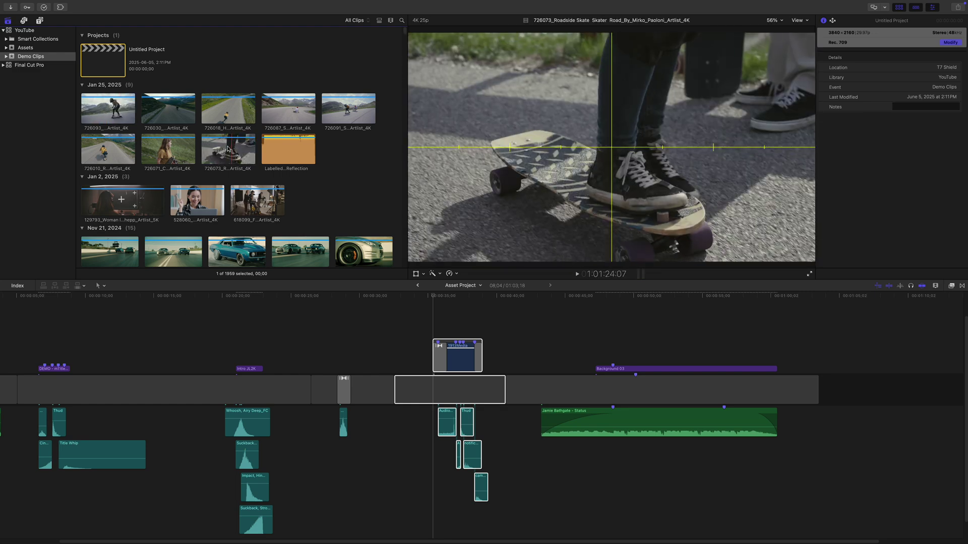
scroll(205, 182, "down", 2)
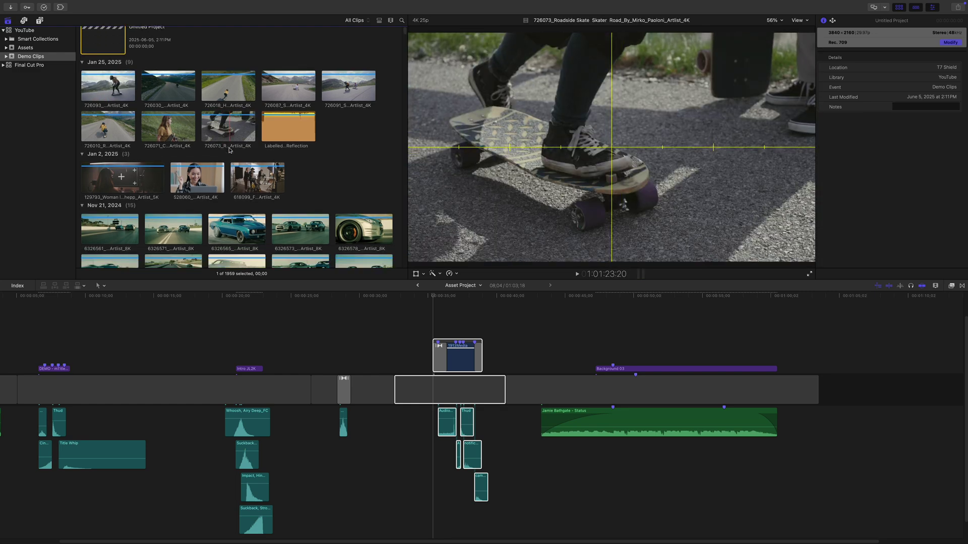
key("space")
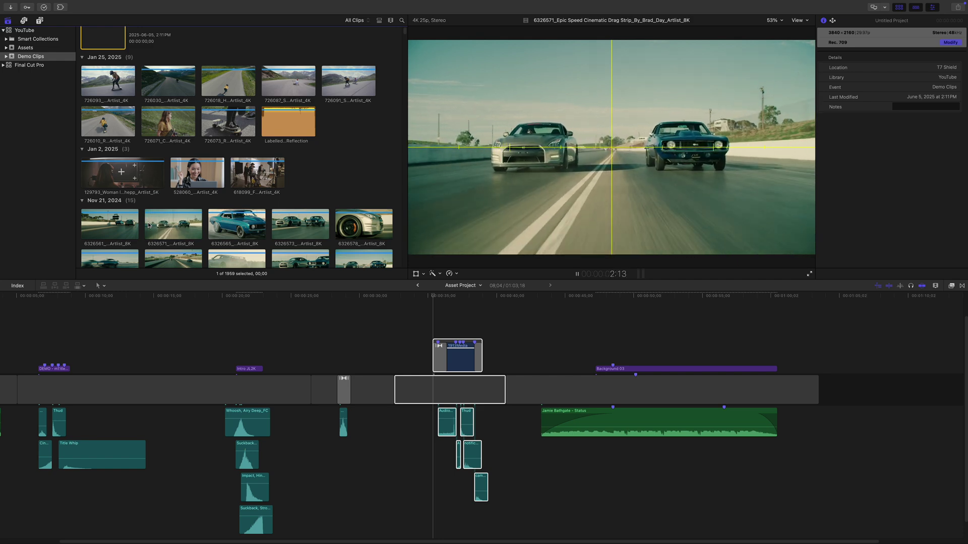
key("space")
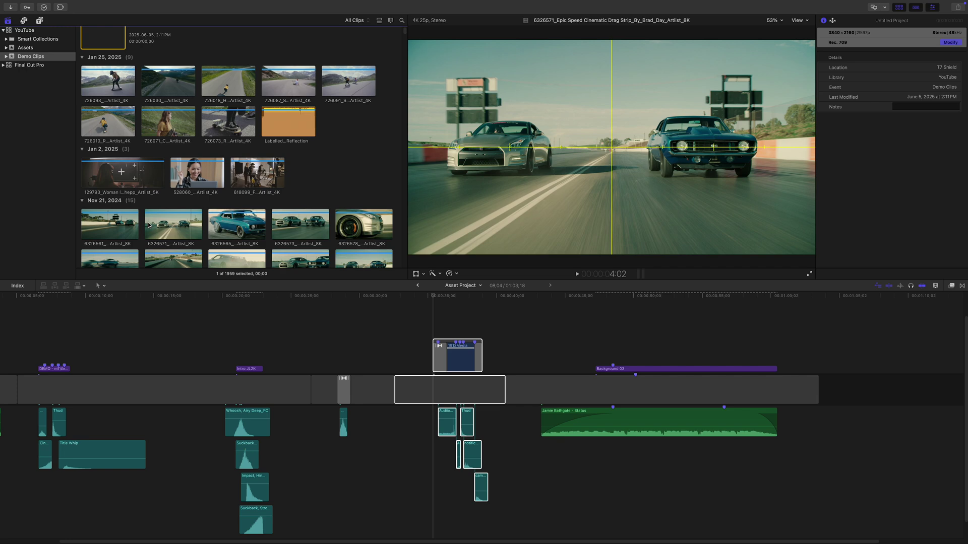
left_click(29, 31)
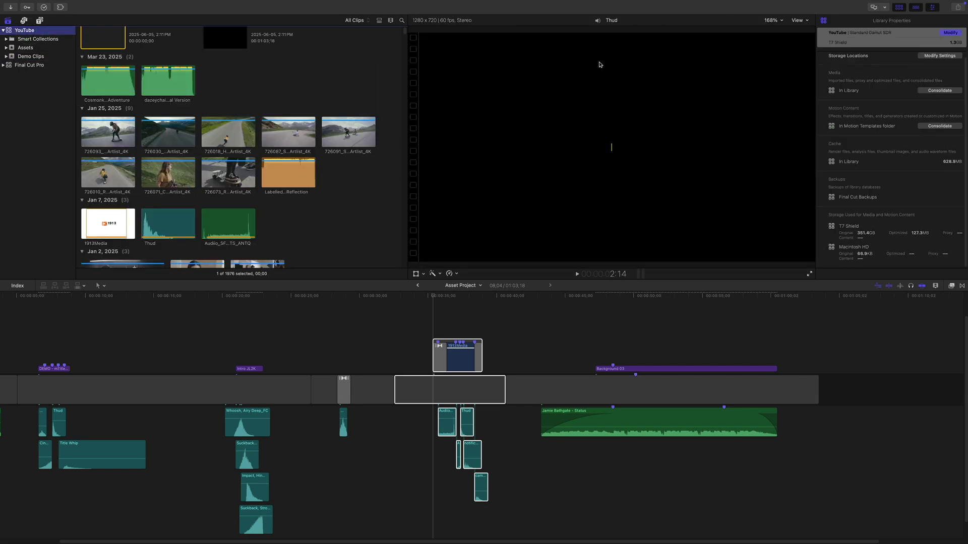
- Review the YouTube library's Media, Cache, Motion Content and Backups locations, leaving each unchanged
left_click(932, 57)
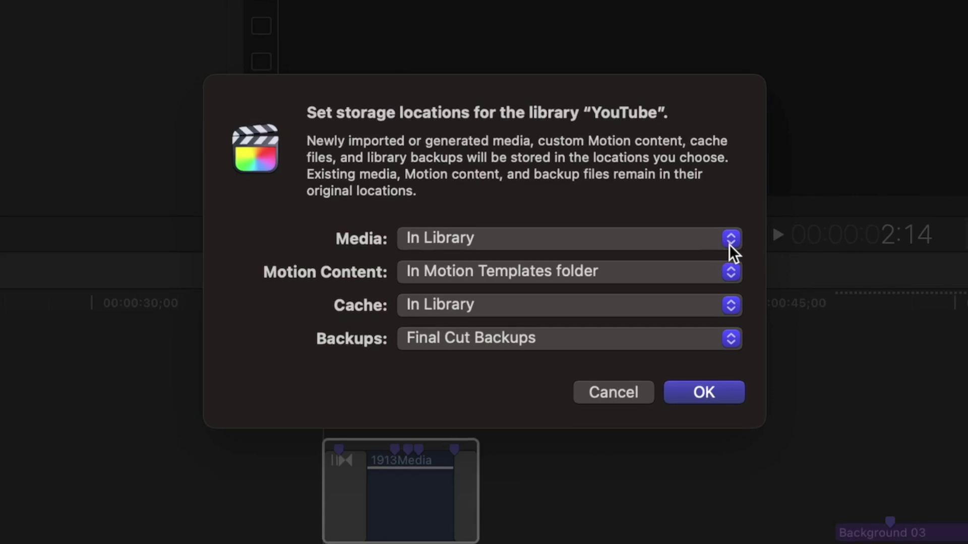
left_click(729, 244)
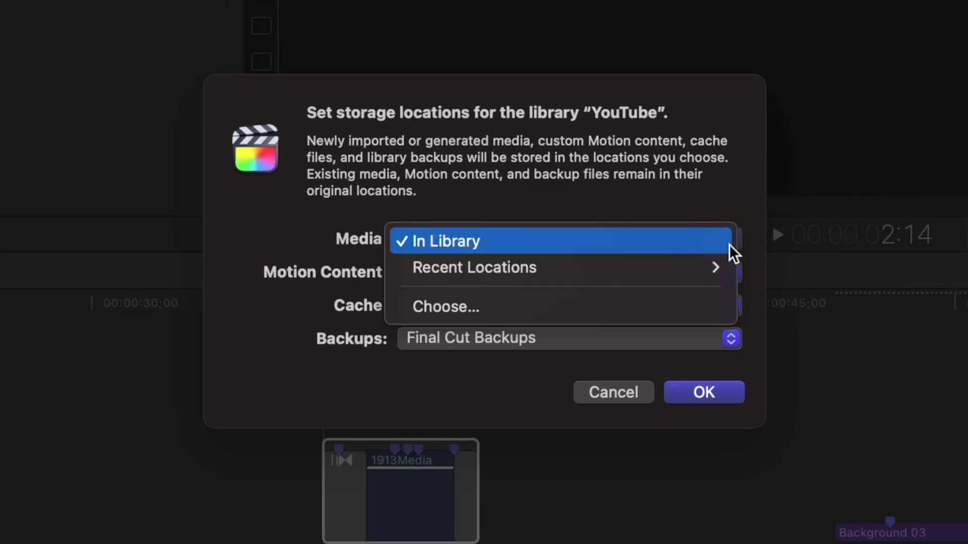
left_click(732, 312)
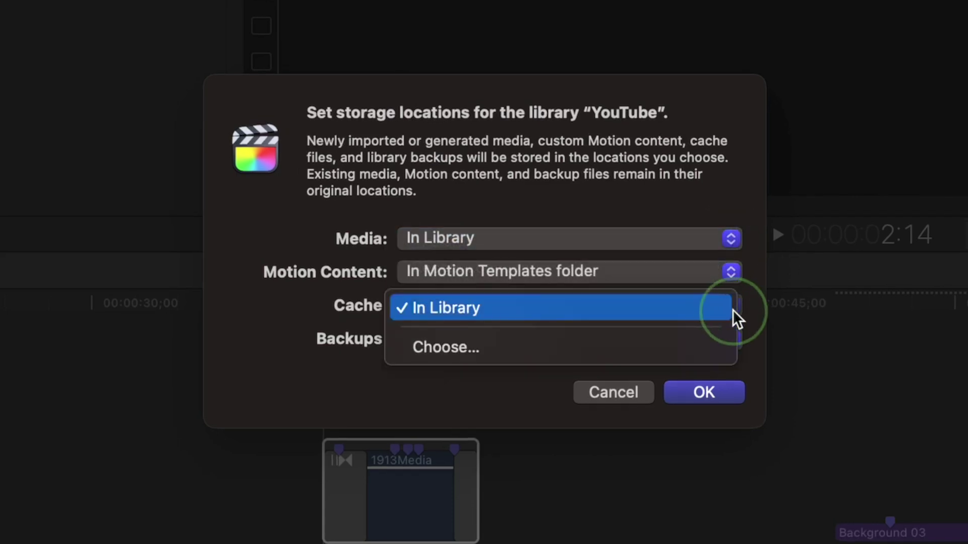
left_click(733, 310)
left_click(732, 275)
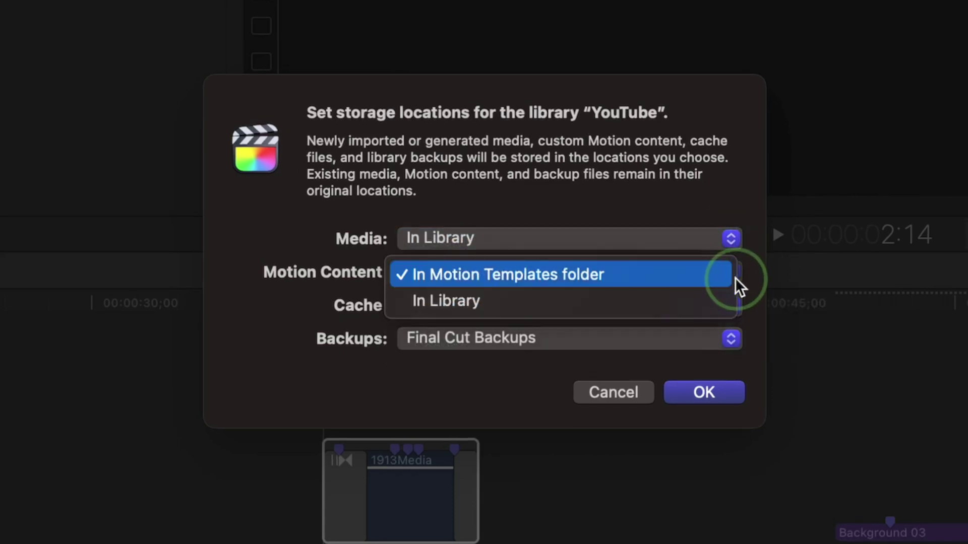
left_click(724, 277)
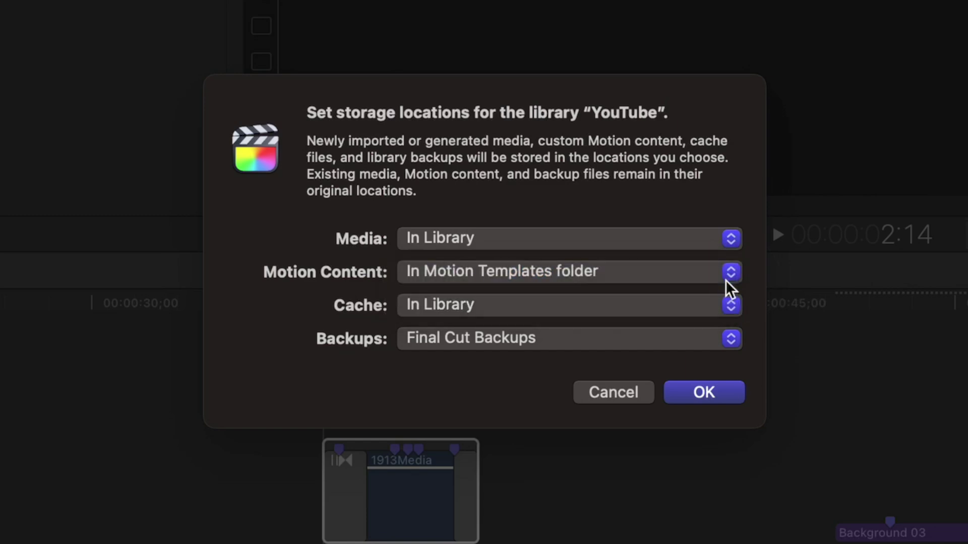
left_click(731, 341)
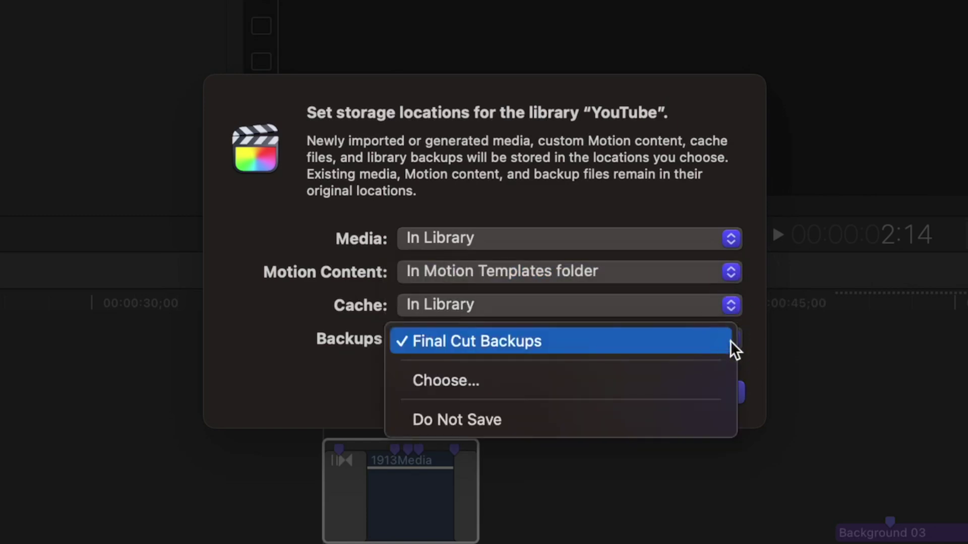
left_click(715, 341)
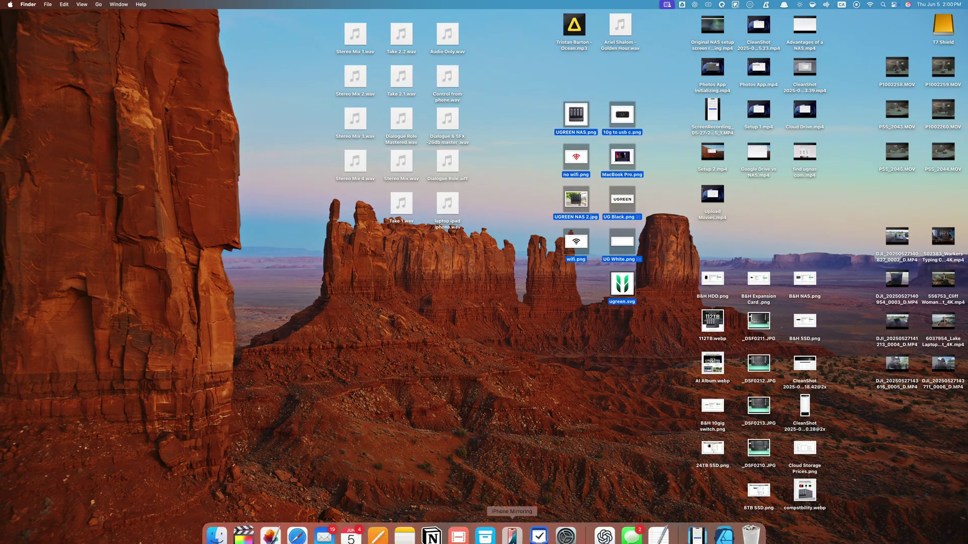
- Use the Video Editing Template to create the 111. UGREEN NAS Review folder on T7 Shield
mouse_move(484, 541)
left_click(456, 526)
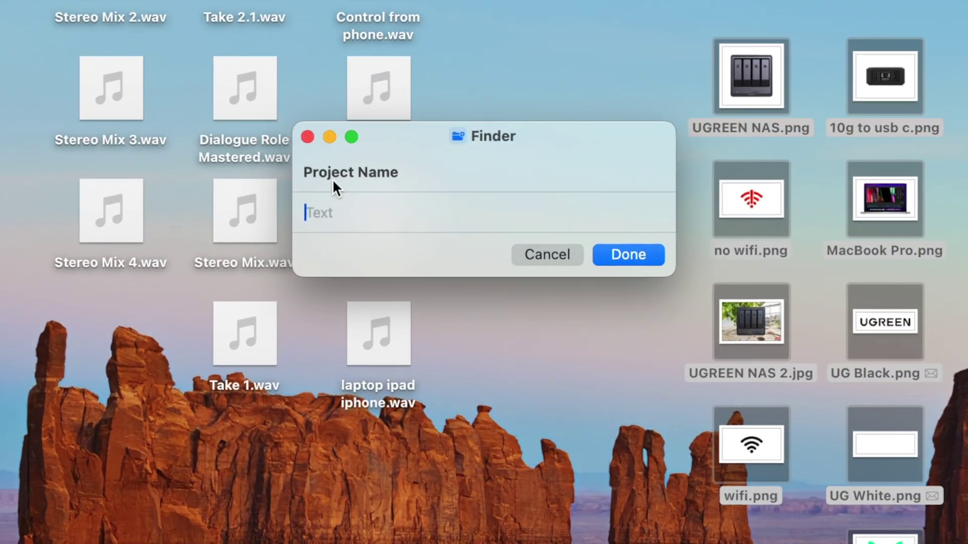
type("111. UGREEN NAS Review")
left_click(608, 260)
left_click(360, 212)
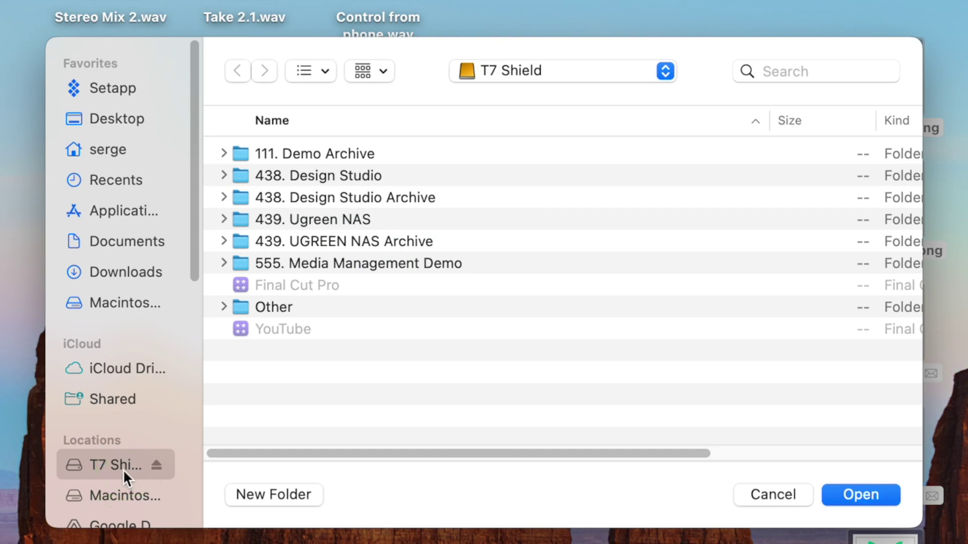
left_click(863, 495)
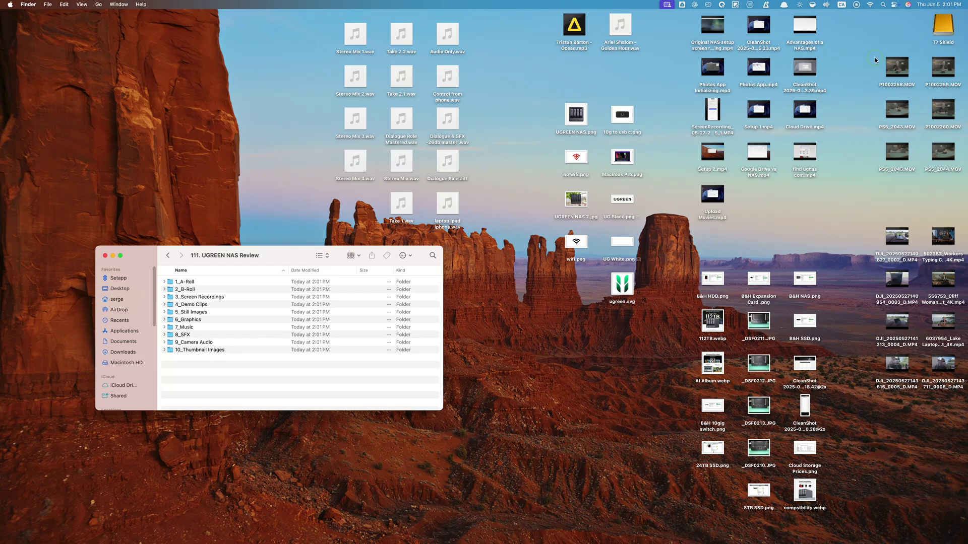
- Copy the desktop video files into 1_A-Roll and the UGREEN images into 6_Graphics
mouse_move(875, 54)
left_mouse_down()
mouse_move(964, 174)
mouse_move(178, 282)
left_mouse_up()
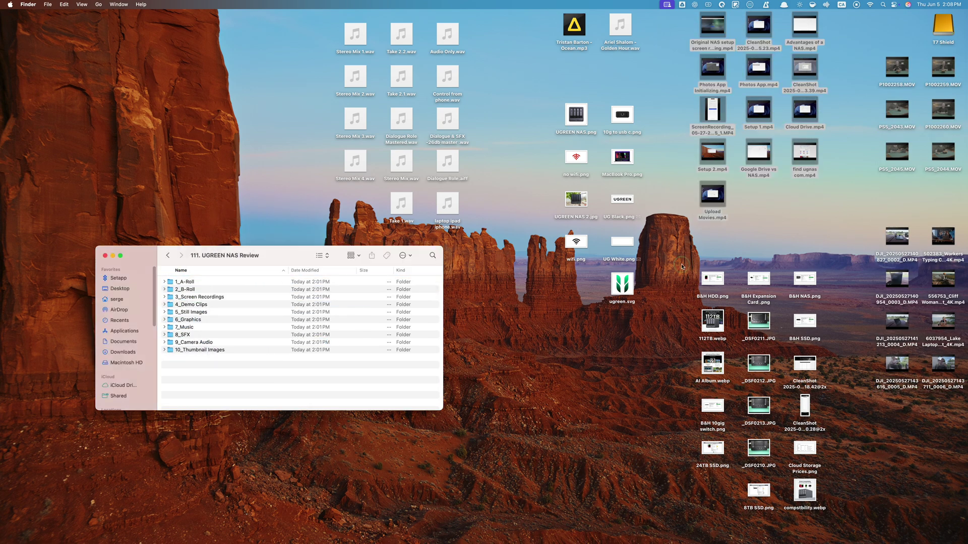
left_click_drag(690, 265, 831, 514)
left_click_drag(712, 406, 199, 318)
mouse_move(549, 100)
left_mouse_down()
mouse_move(640, 302)
mouse_move(200, 320)
left_mouse_up()
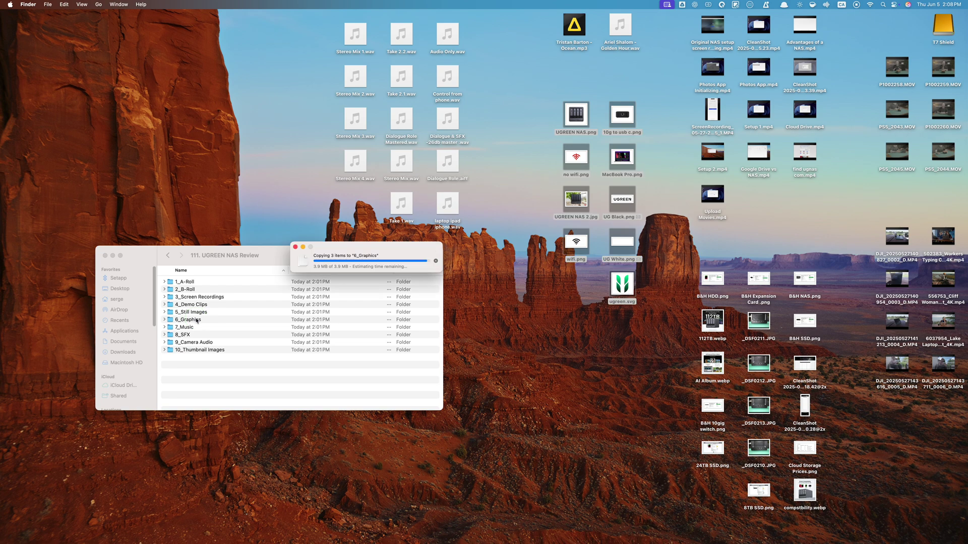
- Copy the desktop audio recordings into 9_Camera Audio
left_click_drag(555, 13, 616, 26)
left_click_drag(447, 162, 190, 344)
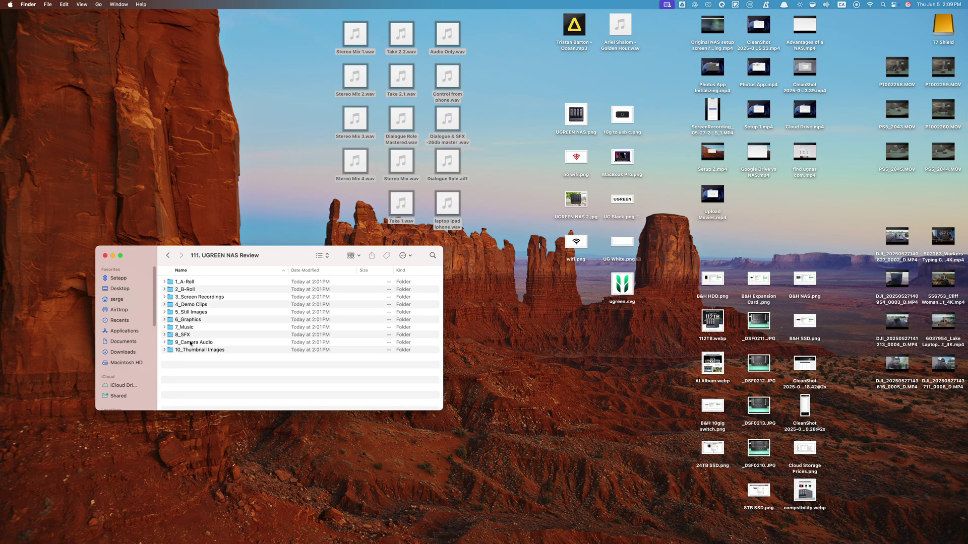
key("ctrl+Right")
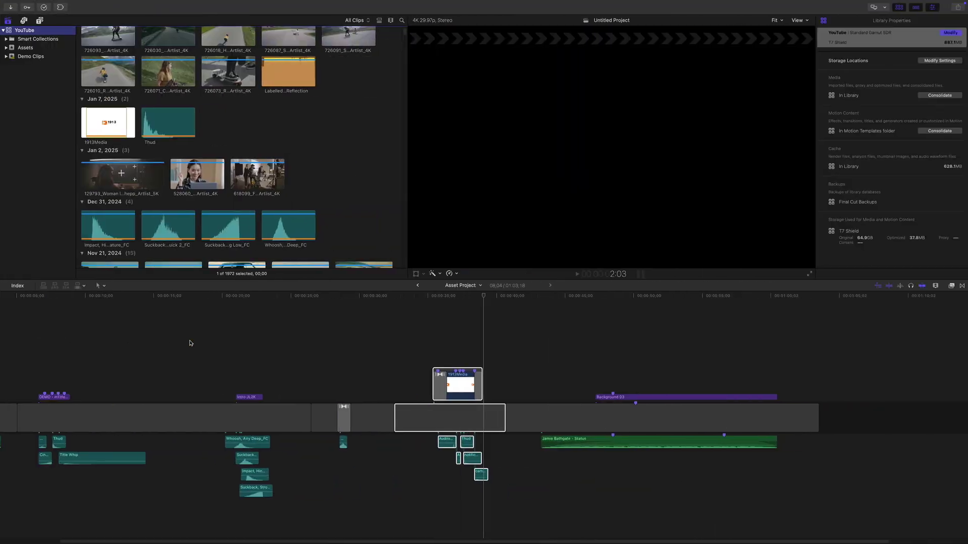
- Create a new event named 111. UGREEN NAS Review in the YouTube library
left_click(63, 5)
mouse_move(90, 15)
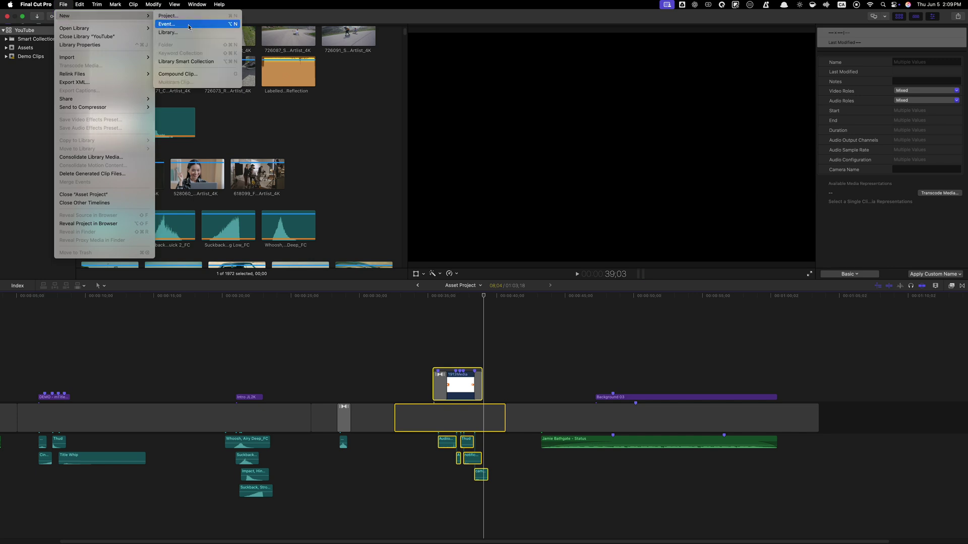
left_click(188, 27)
type("111. UGREEN NAS Review")
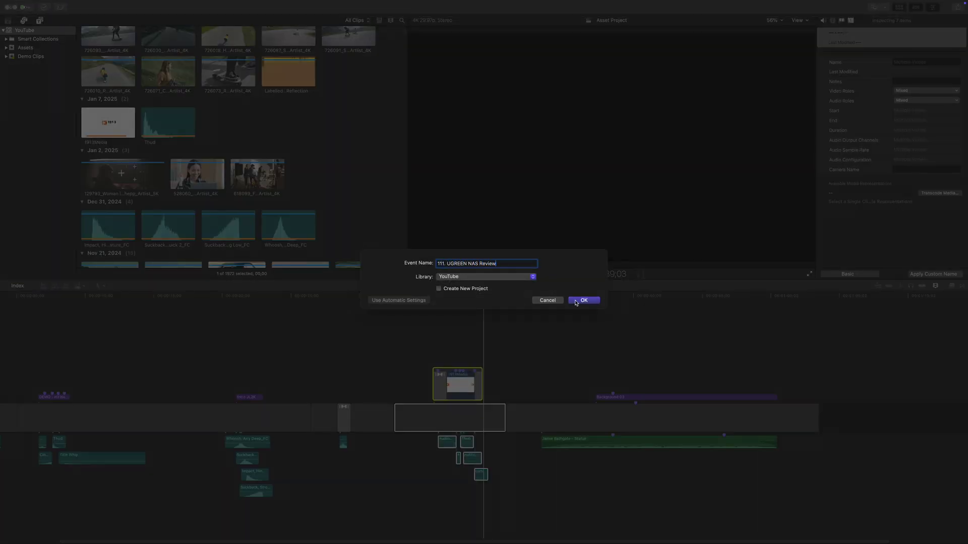
left_click(576, 301)
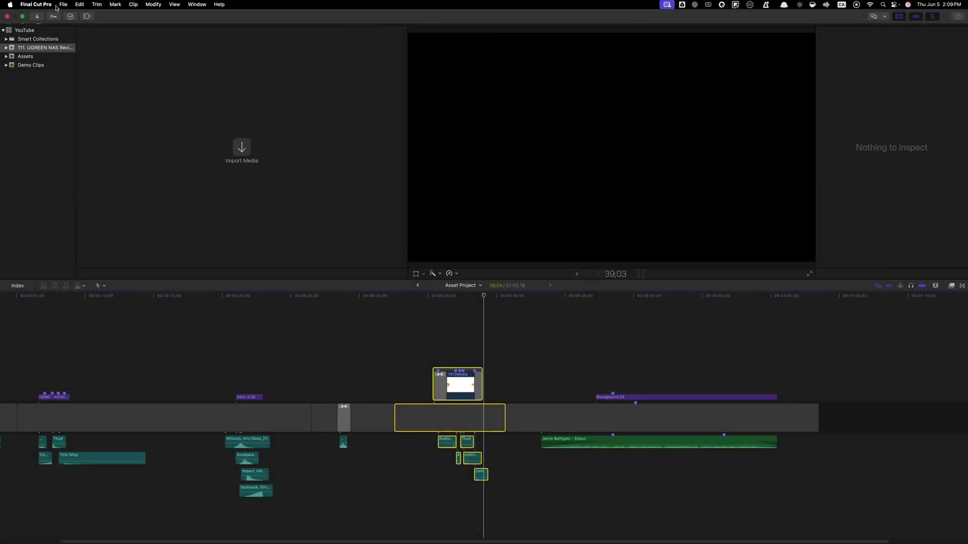
- Create a new project named NAS Review in that event
left_click(63, 5)
left_click(169, 16)
type("NAS Review")
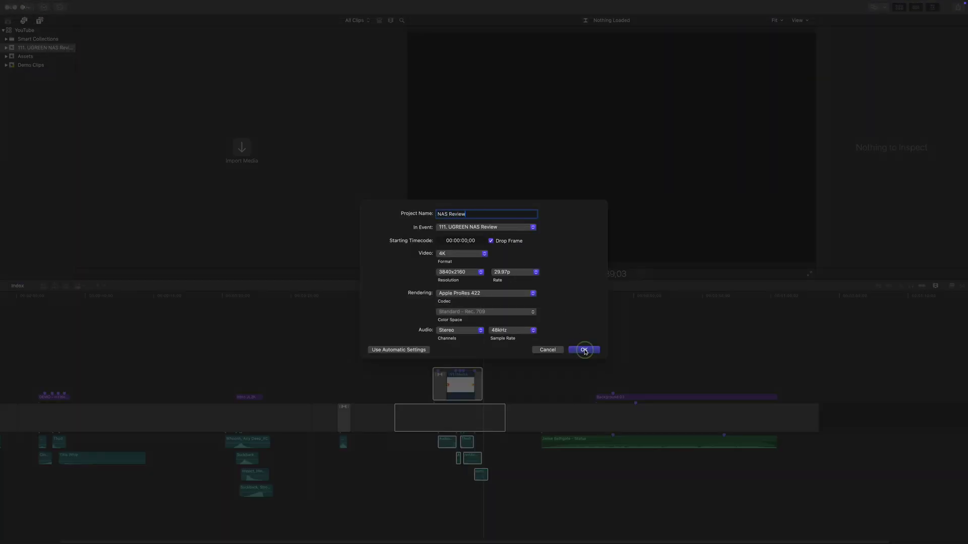
left_click(583, 350)
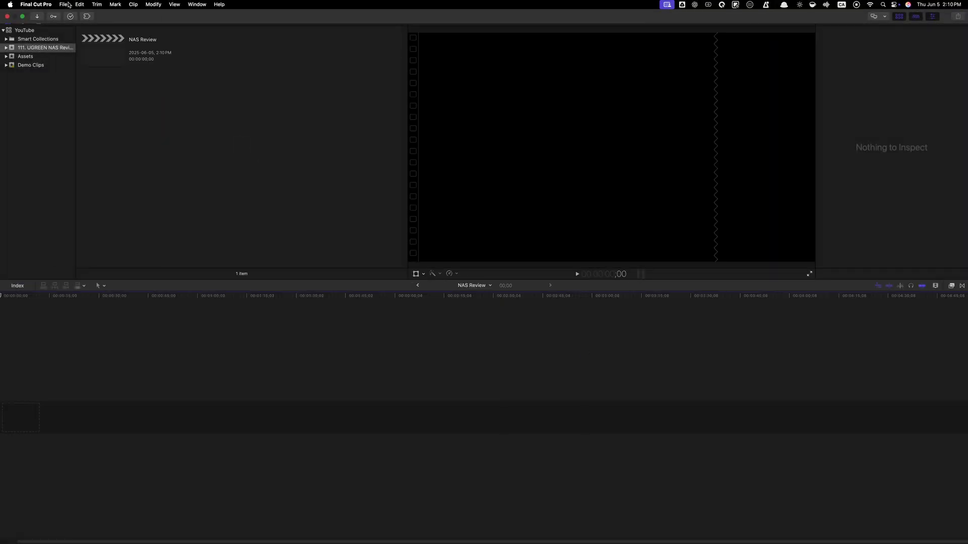
left_click(63, 5)
- Add the Thumbnail Image project and import all ten 111. UGREEN NAS Review media folders
left_click(169, 15)
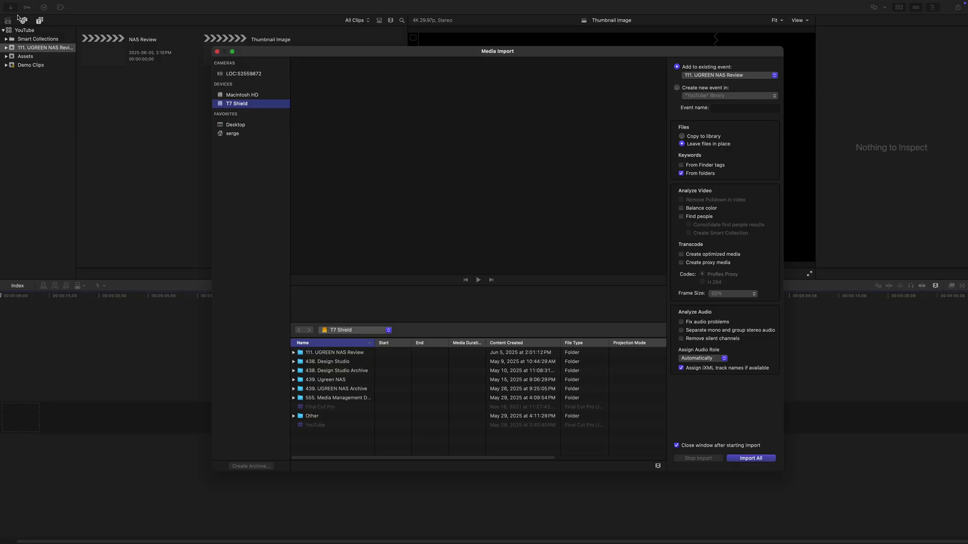
double_click(341, 355)
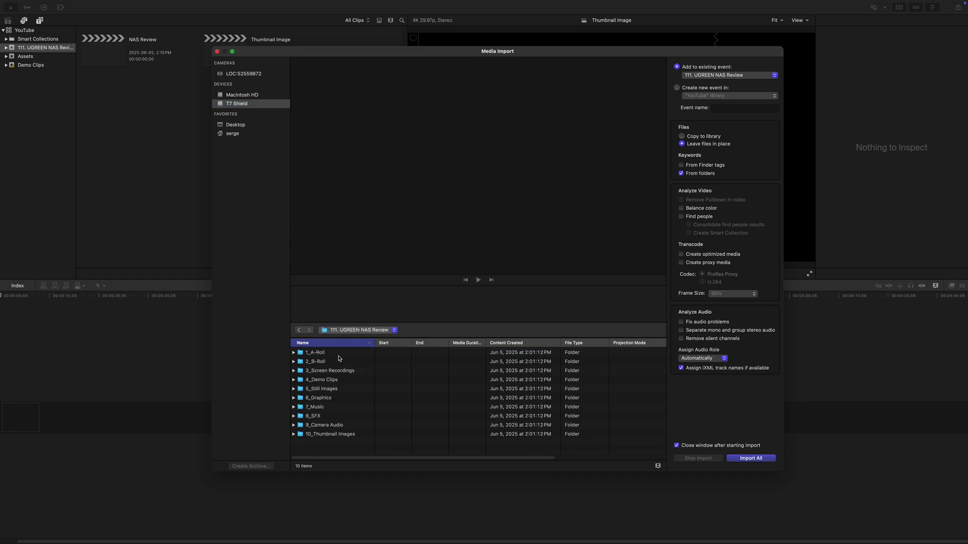
key("super+a")
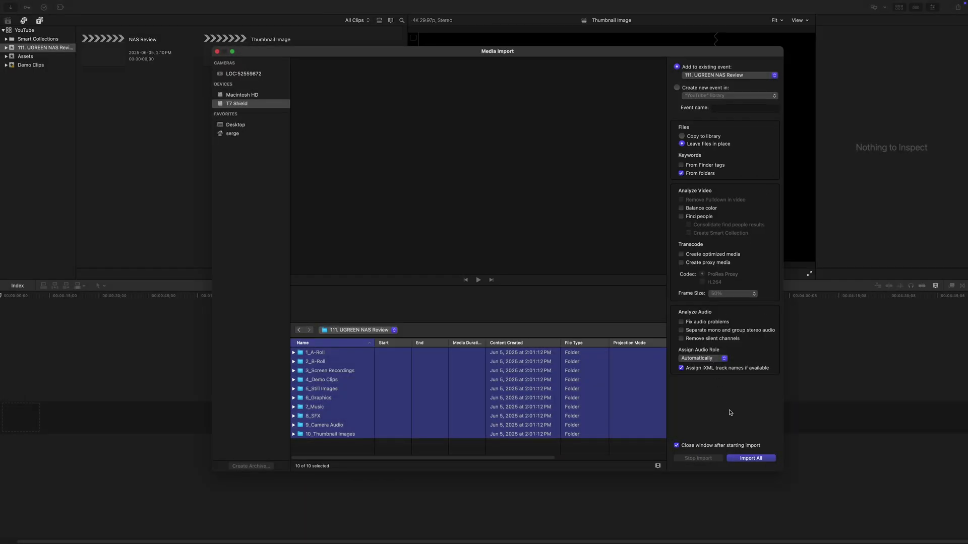
left_click(744, 459)
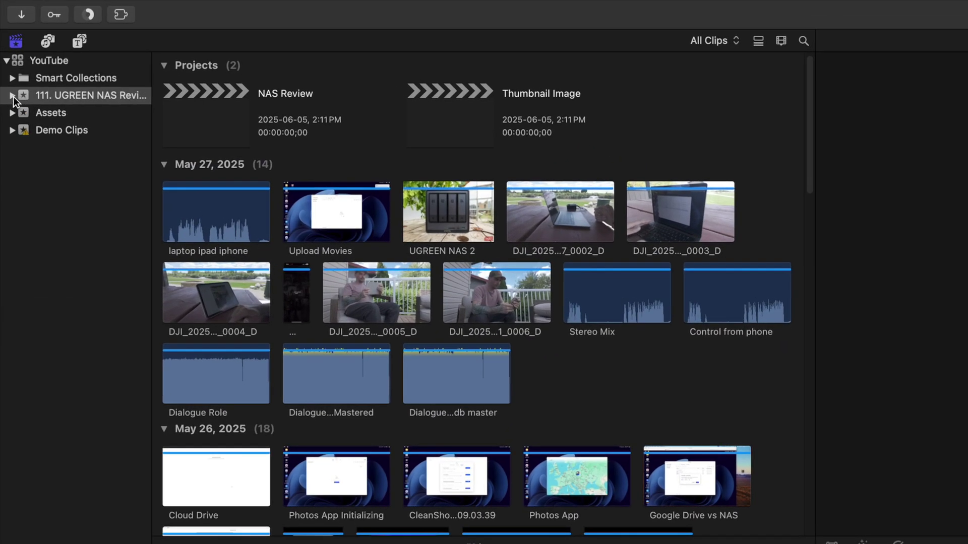
- Expand the event and browse the 1_A-Roll, 2_B-Roll, 3_Screen Recordings and 5_Still Images collections
left_click(6, 48)
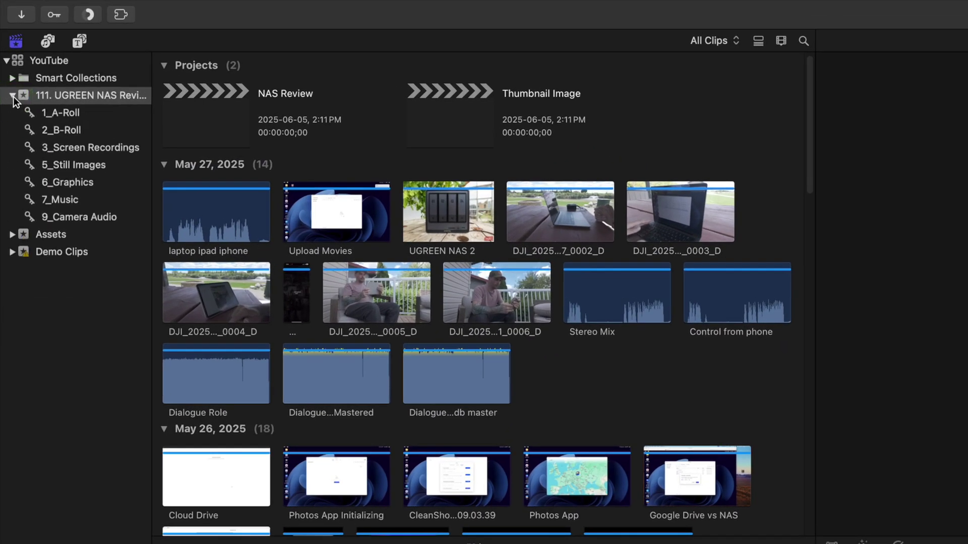
left_click(80, 119)
left_click(89, 129)
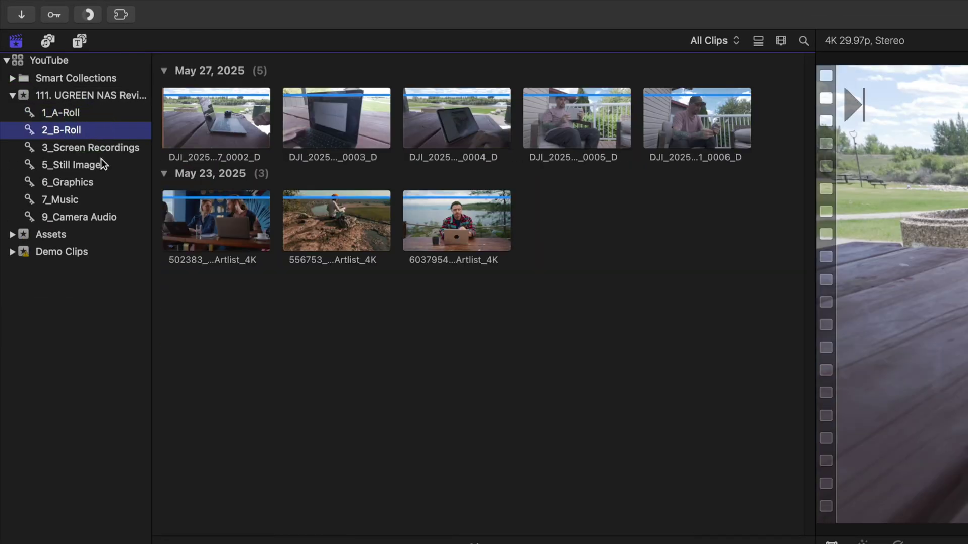
left_click(104, 152)
left_click(108, 165)
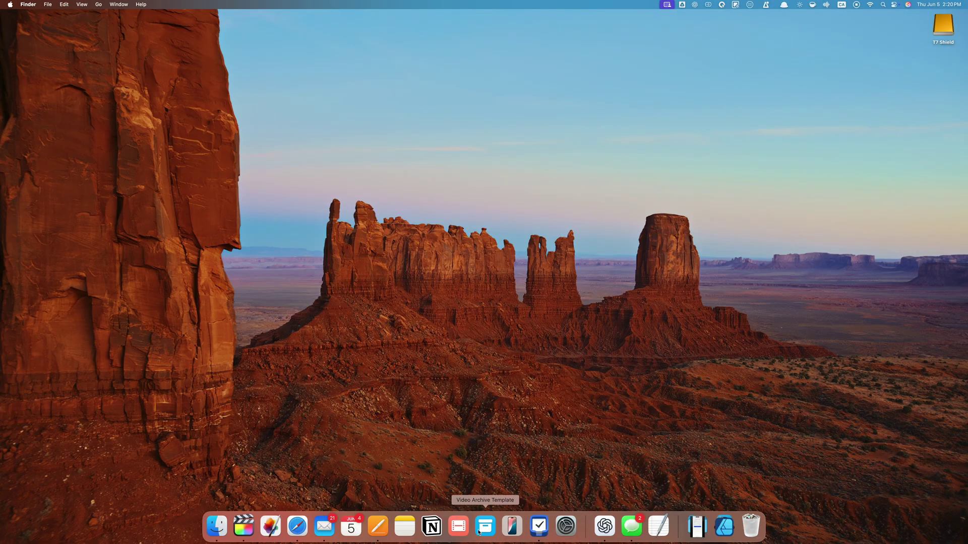
- Run the Video Archive Template shortcut to create 111. UGREEN NAS Archive on T7 Shield
left_click(481, 527)
type("111. UGREEN NAS Archive")
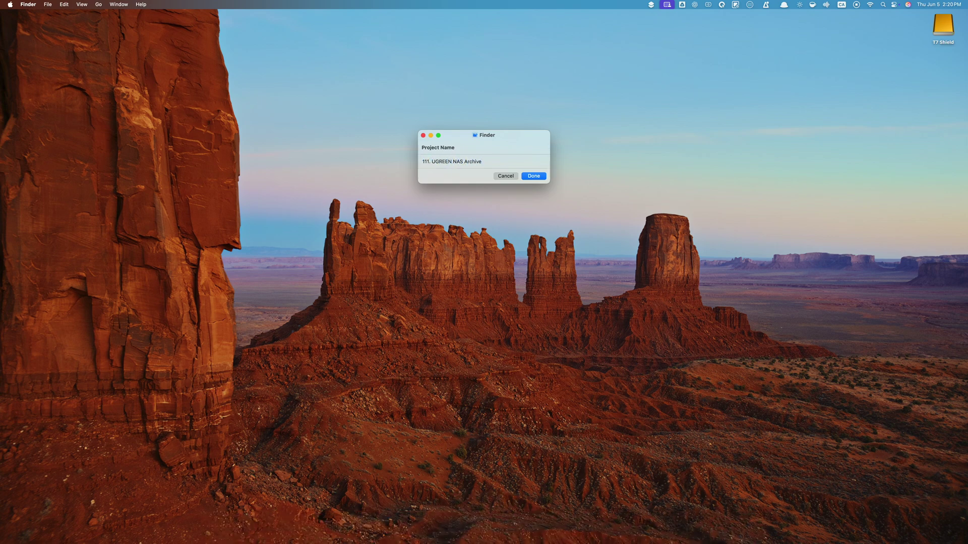
left_click(529, 175)
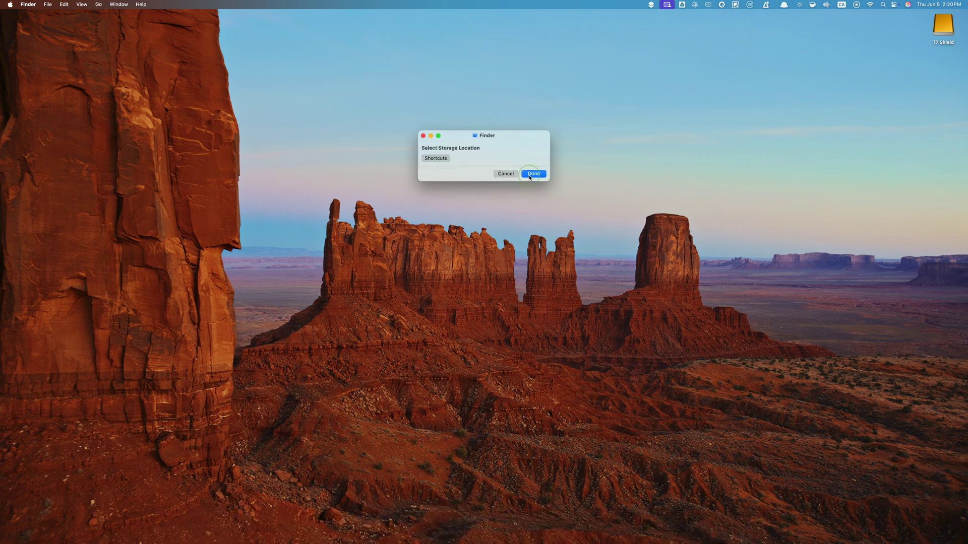
left_click(436, 159)
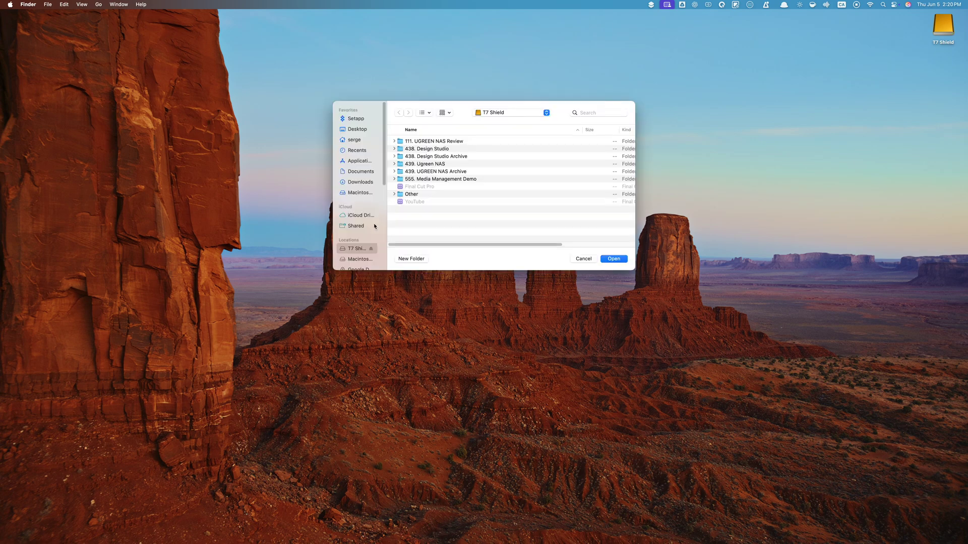
left_click(613, 259)
left_click(534, 173)
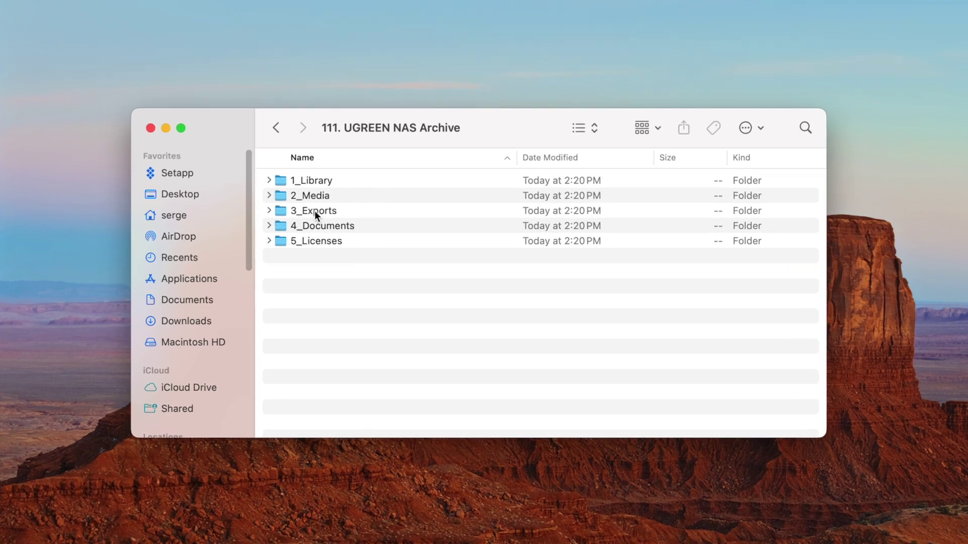
- Browse the new archive's subfolders, including 3_Exports, 4_Documents and 5_Licenses
double_click(315, 211)
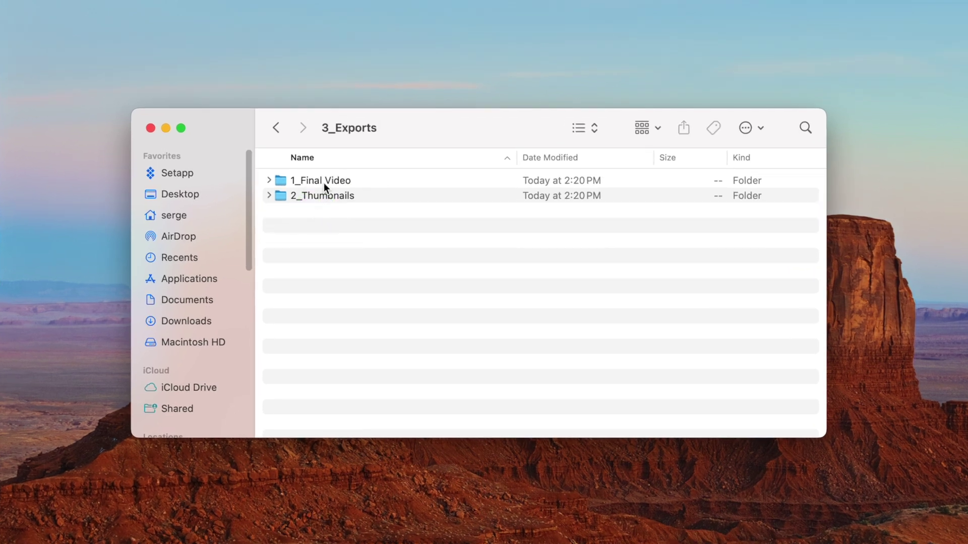
left_click(321, 199)
left_click(277, 129)
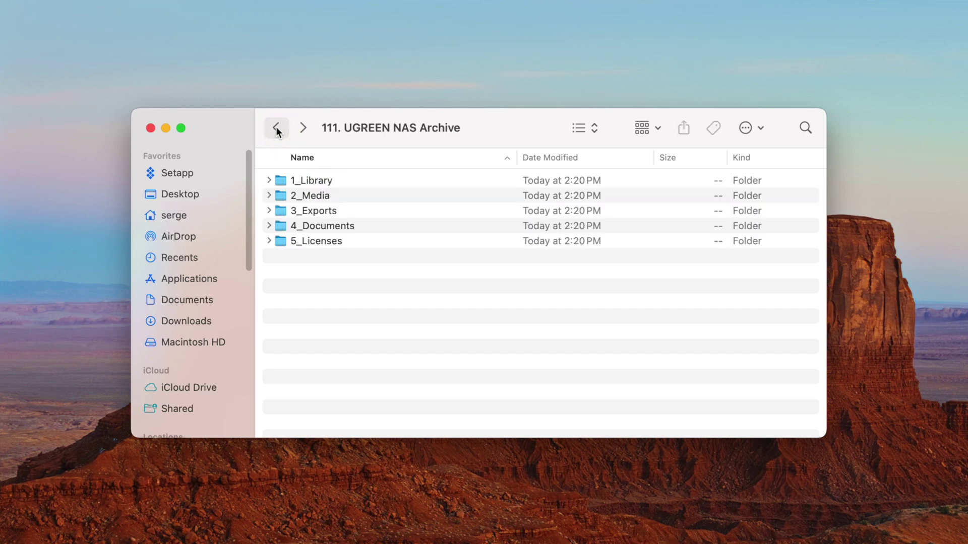
left_click(323, 227)
left_click(324, 241)
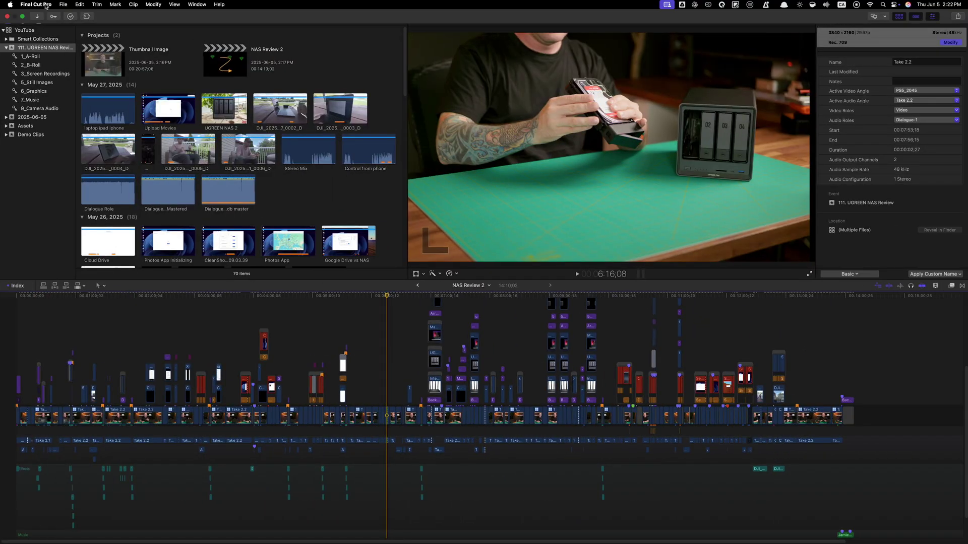
- Create a new library named UGREEN NAS Review Archive in T7 Shield/111. UGREEN NAS Archive/1_Library
left_click(63, 4)
left_click(171, 34)
type("UGREEN")
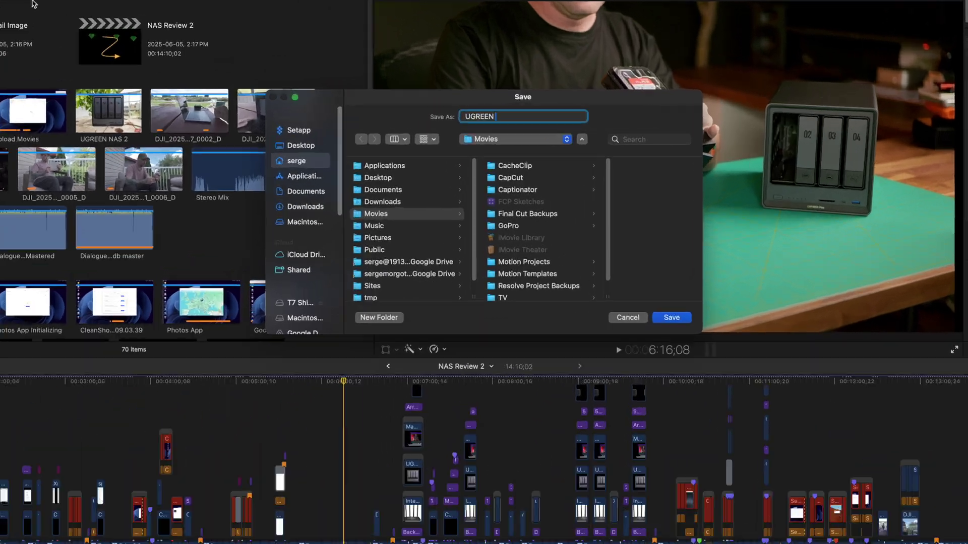
type(" NAS Review Archive")
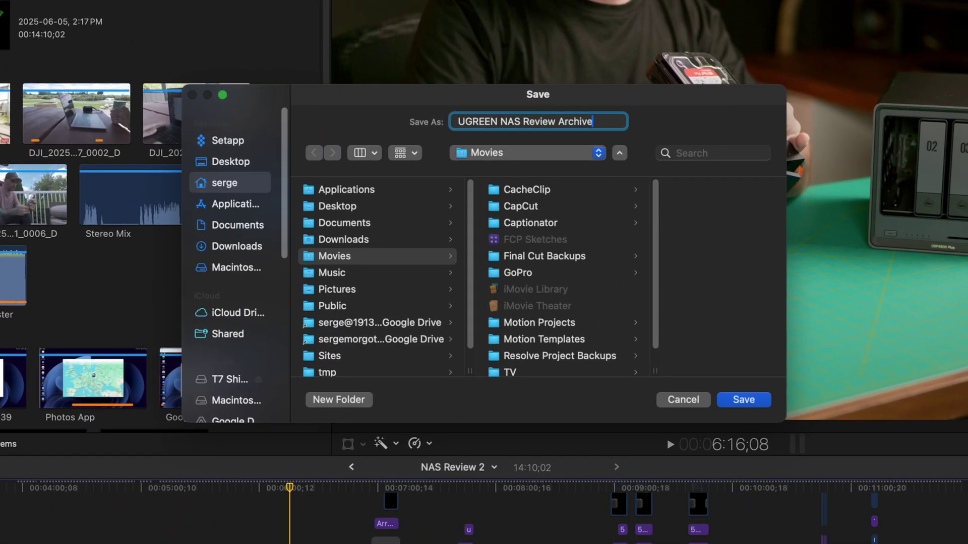
left_click(225, 381)
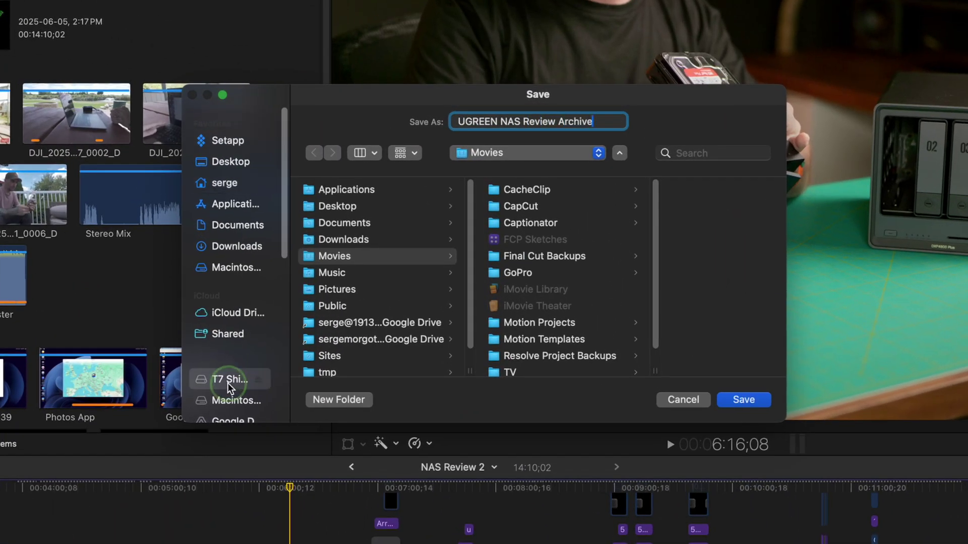
left_click(398, 192)
left_click(544, 195)
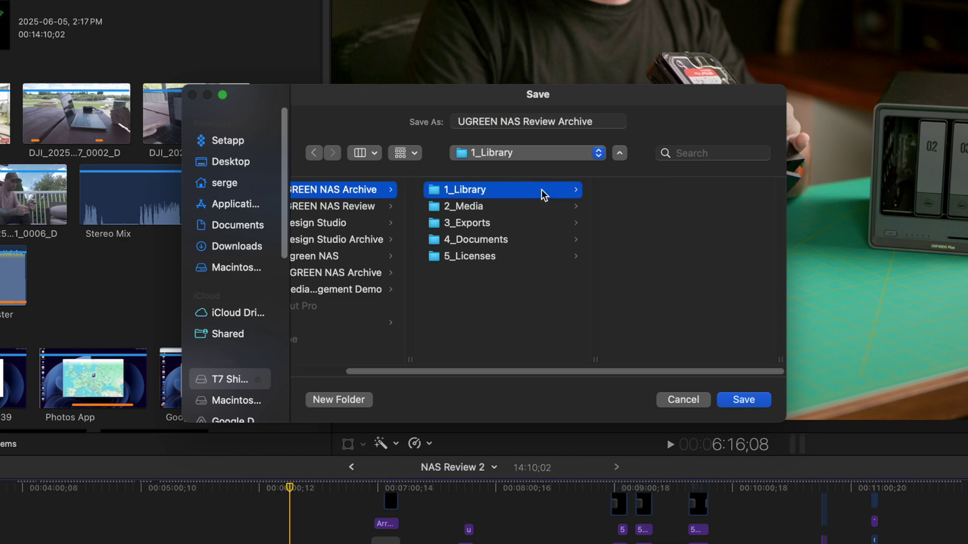
left_click(738, 401)
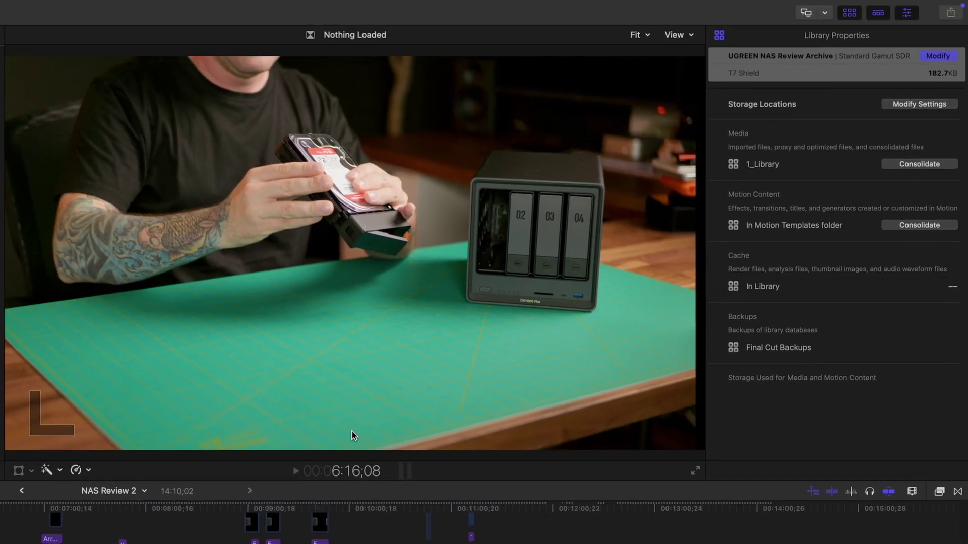
- Change the library's media storage location to 111. UGREEN NAS Archive/2_Media in Library Properties
left_click(901, 105)
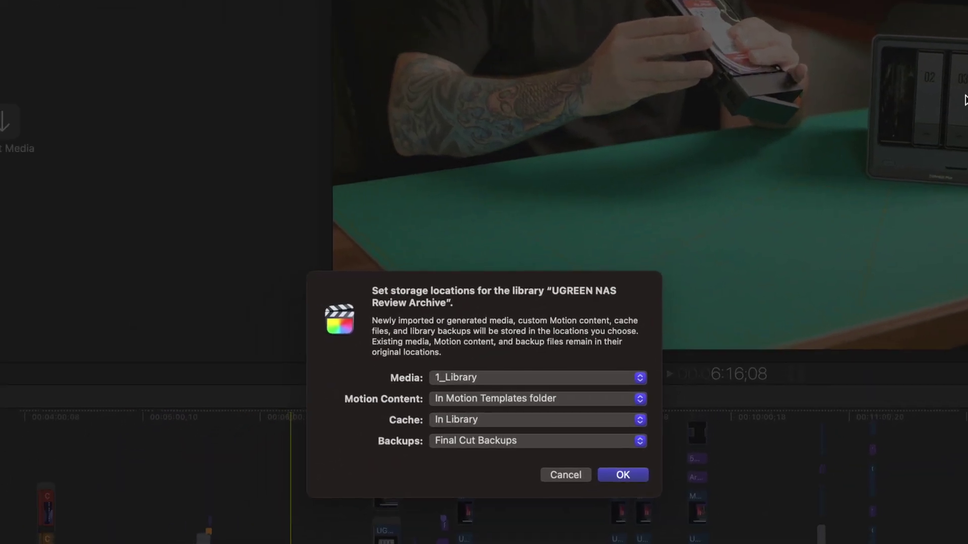
left_click(640, 377)
left_click(579, 424)
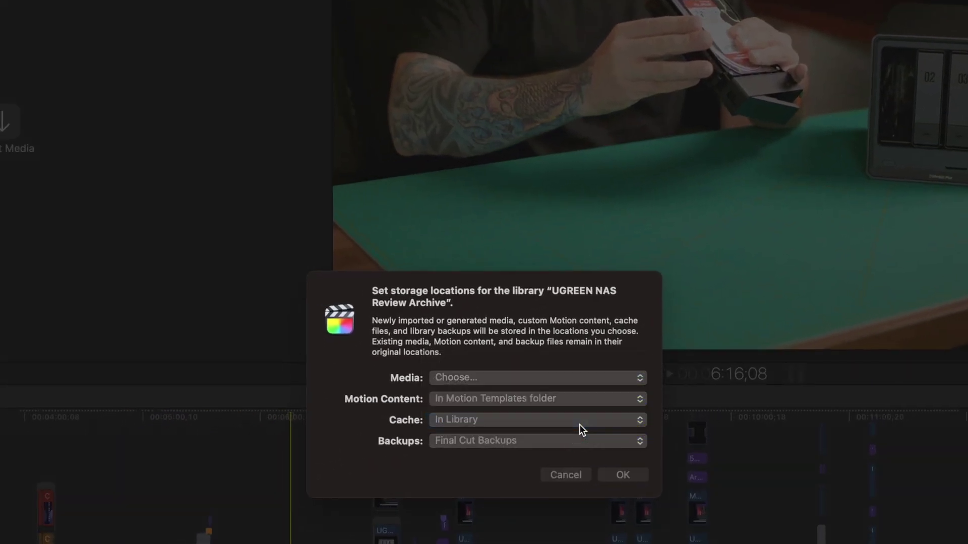
left_click(151, 308)
double_click(280, 96)
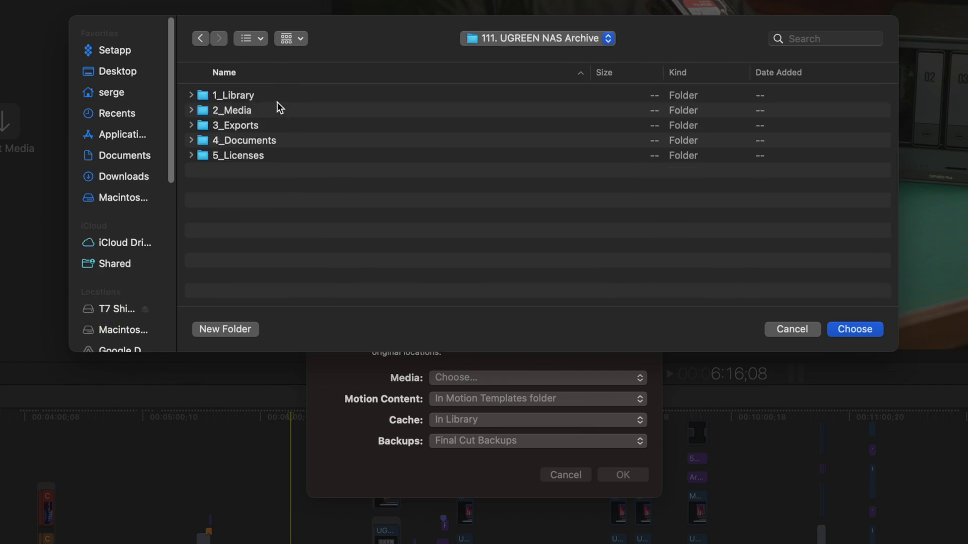
left_click(277, 107)
left_click(844, 327)
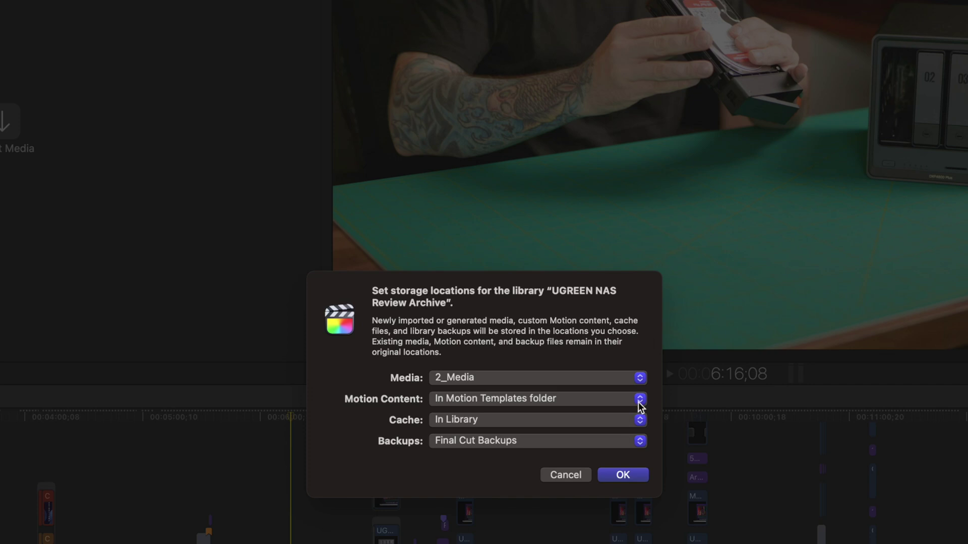
left_click(624, 475)
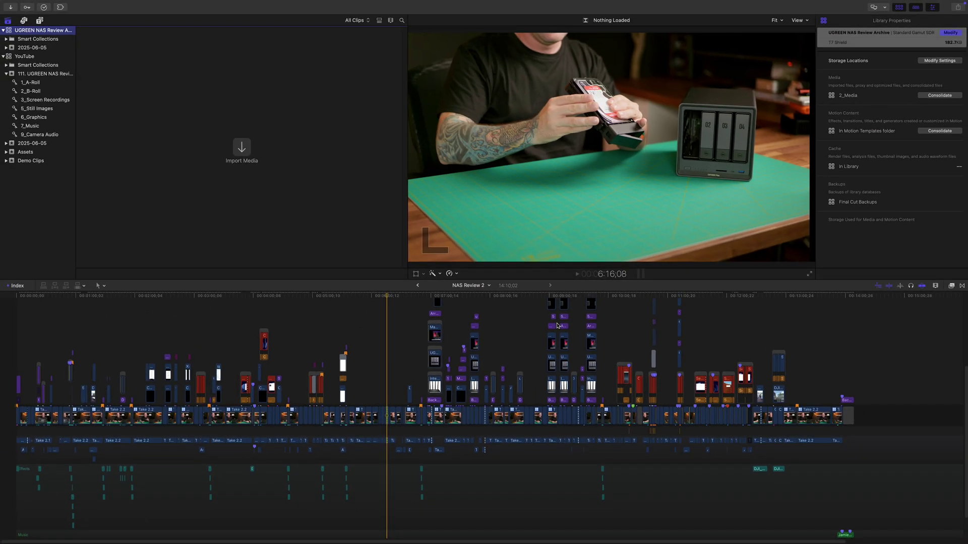
- Delete the render files of the NAS Review 2 project with Delete Generated Project Files
left_click(57, 75)
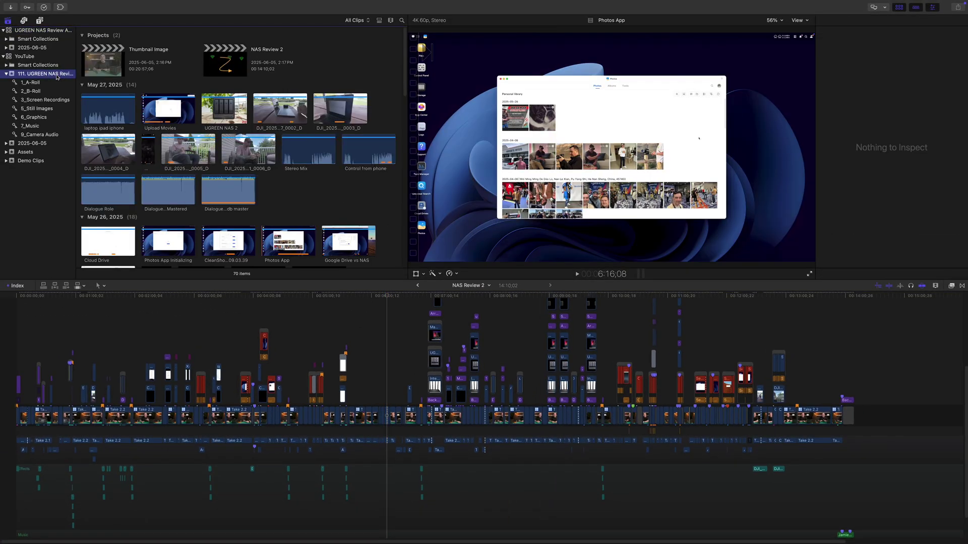
left_click(240, 67)
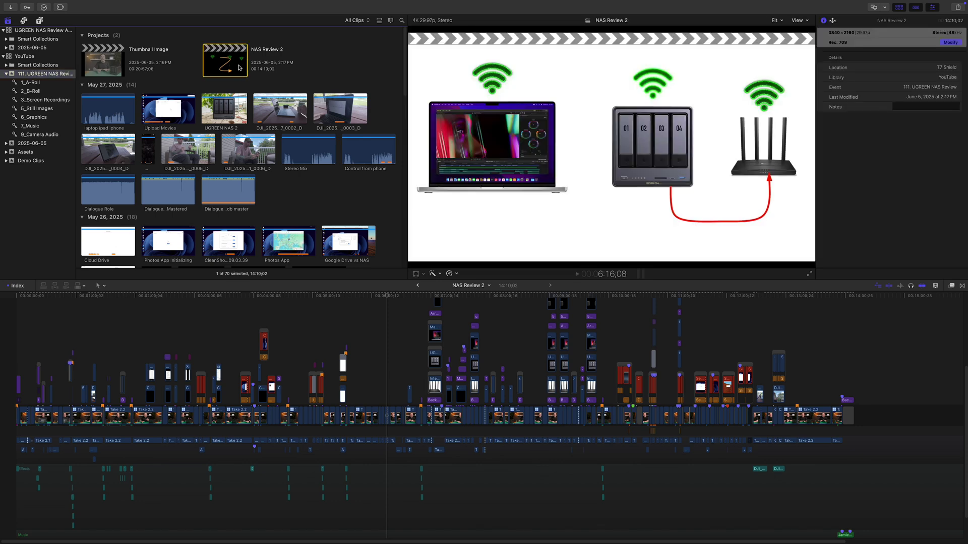
left_click(60, 4)
left_click(101, 173)
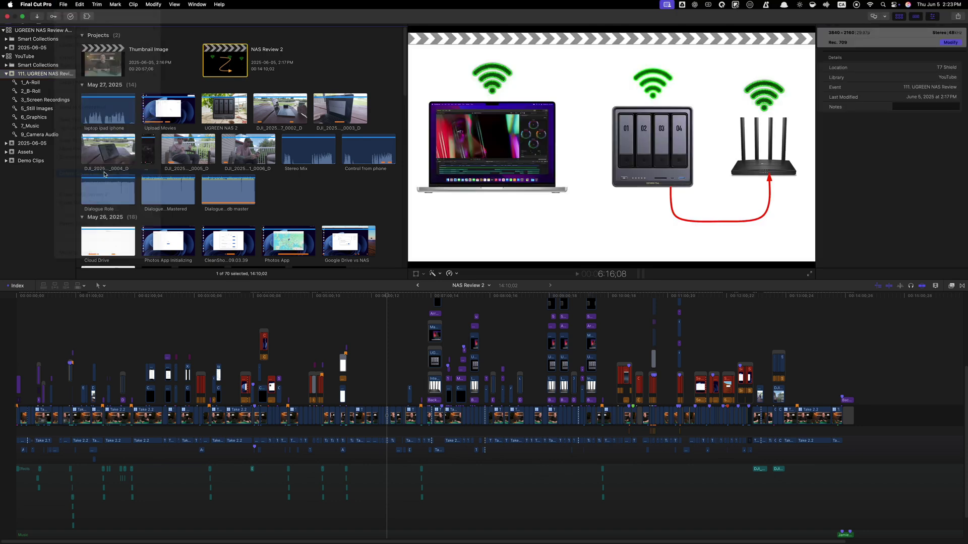
left_click(425, 284)
left_click(559, 315)
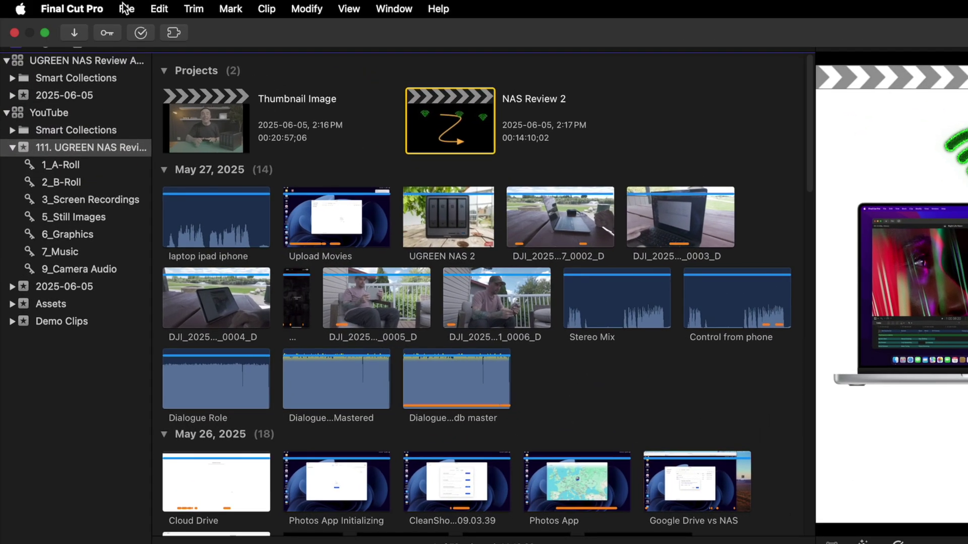
- Copy the NAS Review 2 project to the UGREEN NAS Review Archive library
left_click(63, 5)
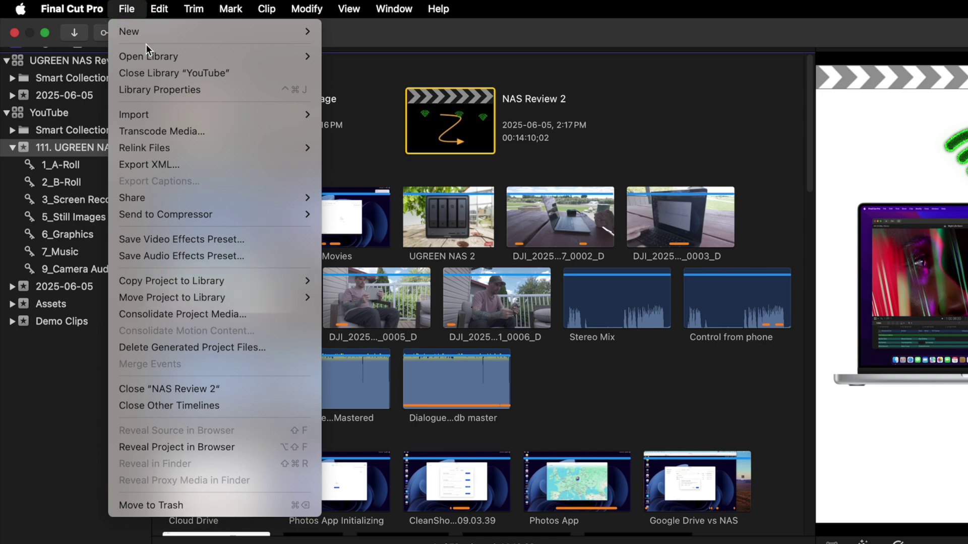
mouse_move(171, 281)
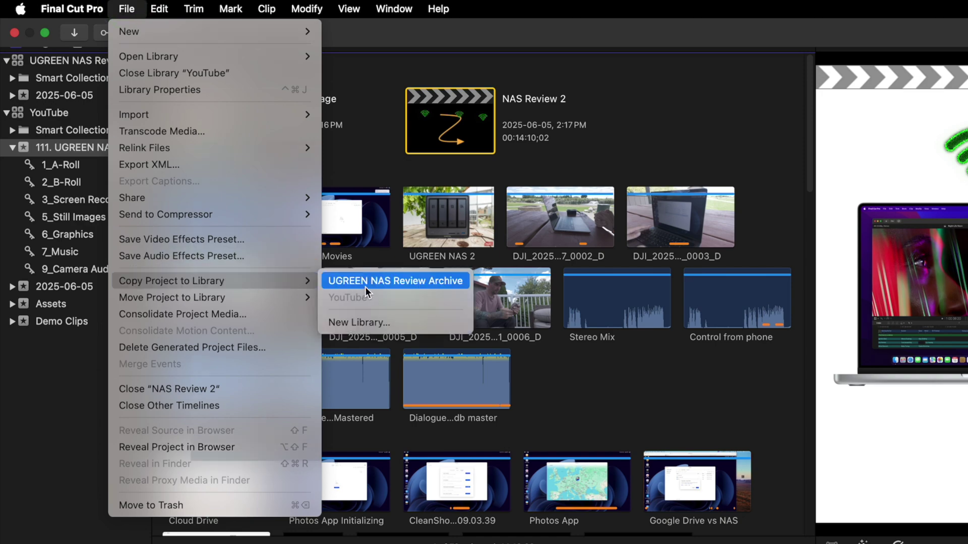
left_click(374, 286)
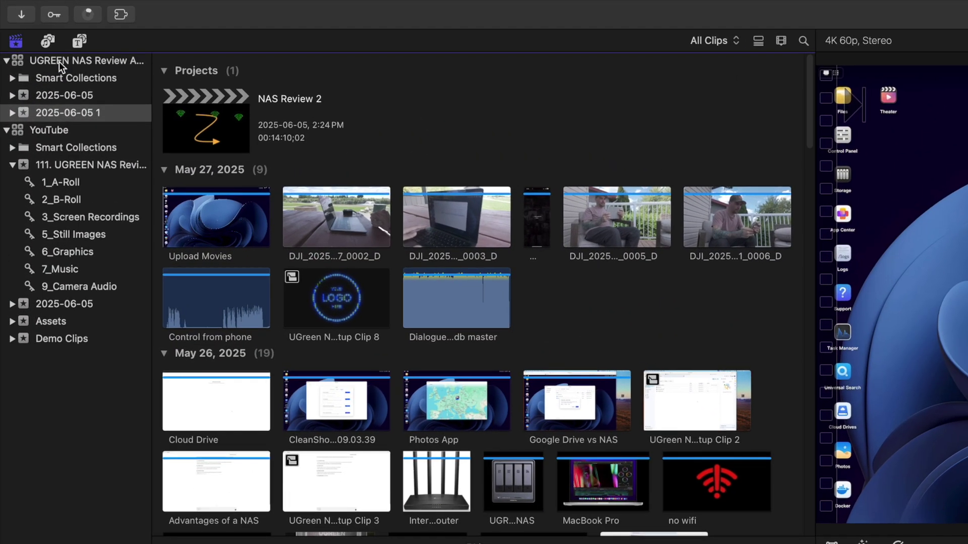
- Consolidate the UGREEN NAS Review Archive library's media, then close that library
left_click(59, 61)
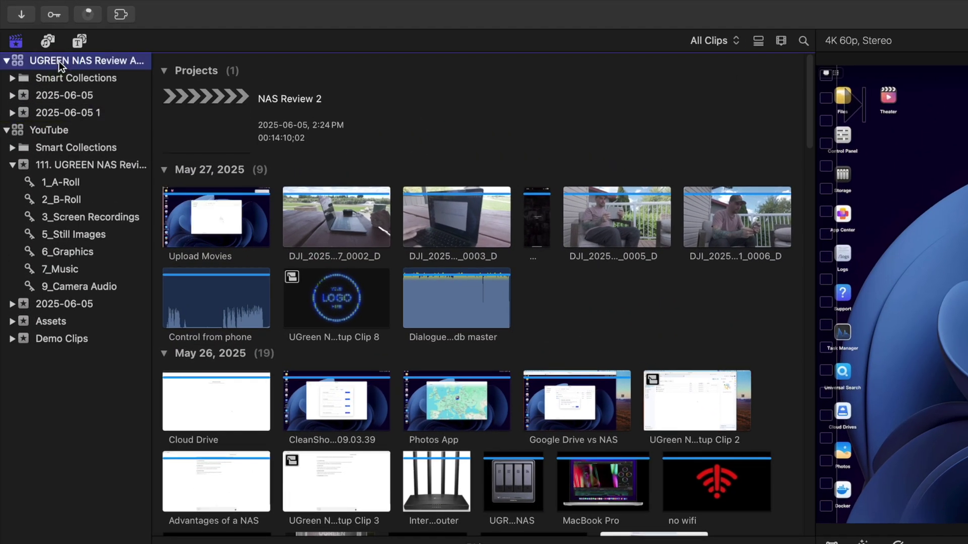
left_click(128, 9)
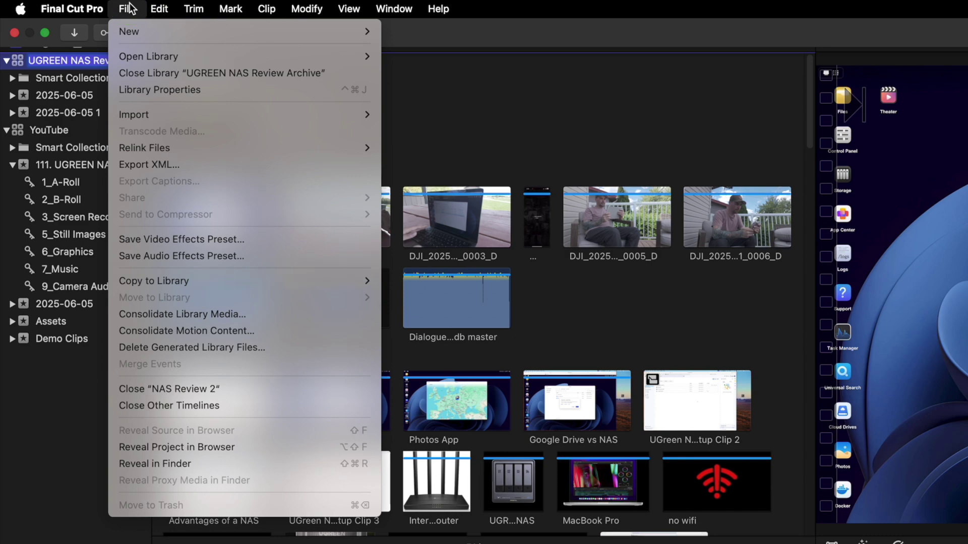
left_click(220, 314)
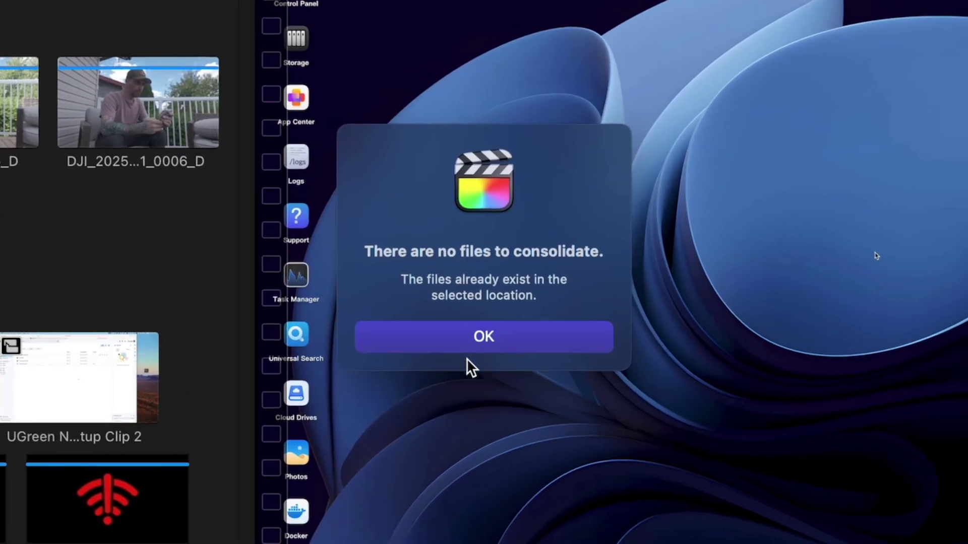
left_click(482, 341)
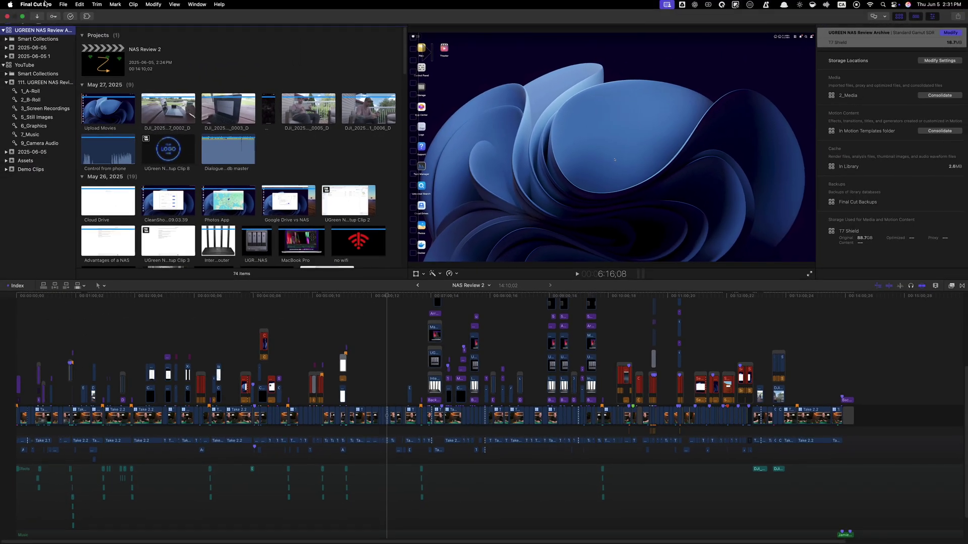
left_click(64, 4)
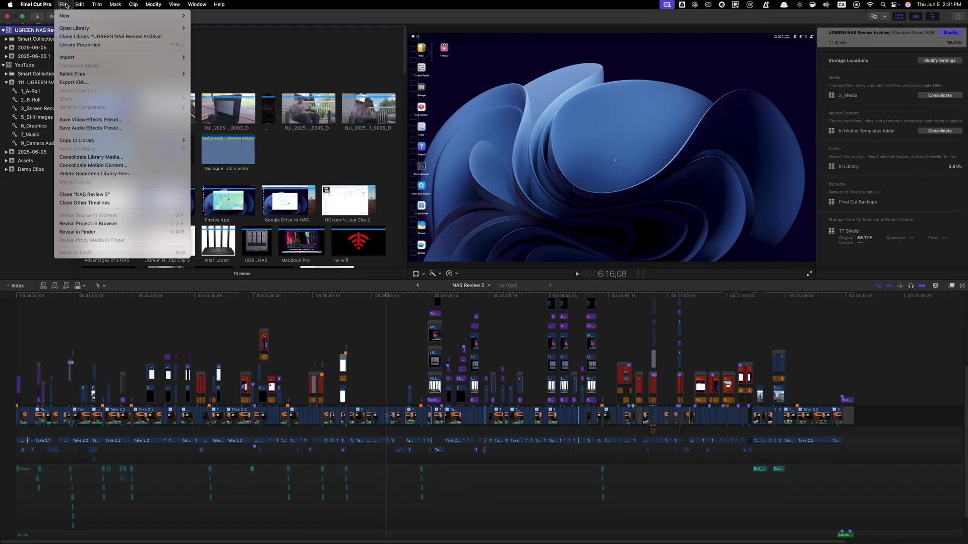
left_click(81, 36)
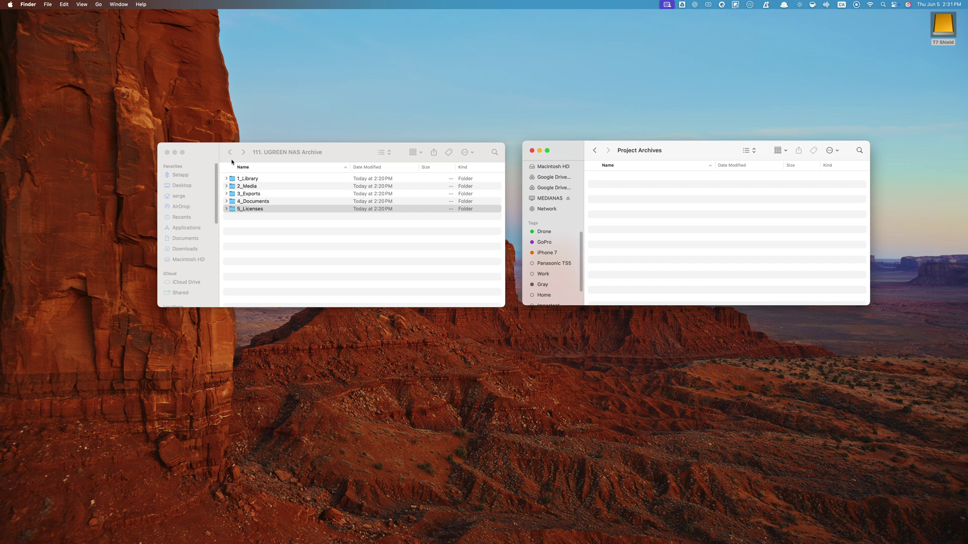
- Drag 111. UGREEN NAS Archive into Project Archives, then open 2_Media/Final Cut Original Media/2025-05-20
left_click(230, 154)
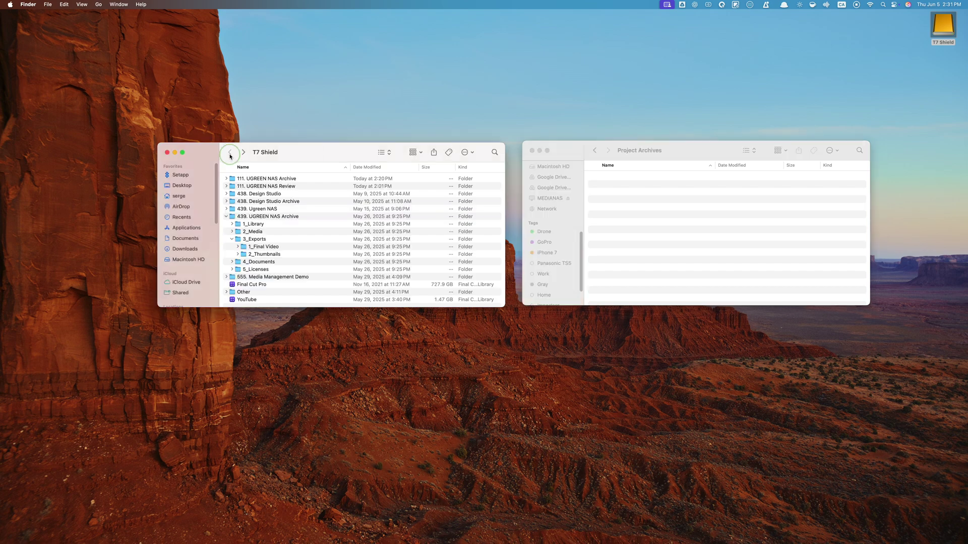
left_click_drag(261, 182, 668, 191)
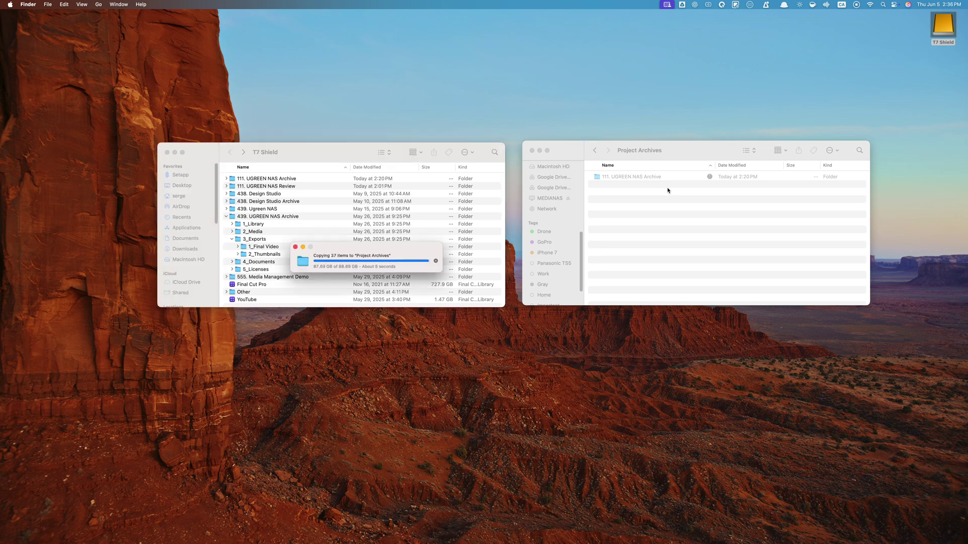
double_click(642, 177)
double_click(623, 185)
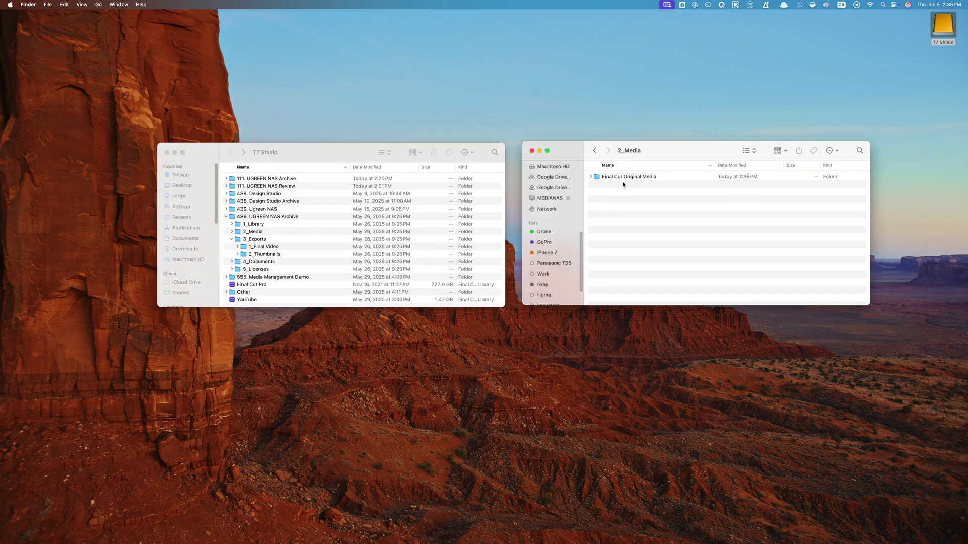
double_click(628, 178)
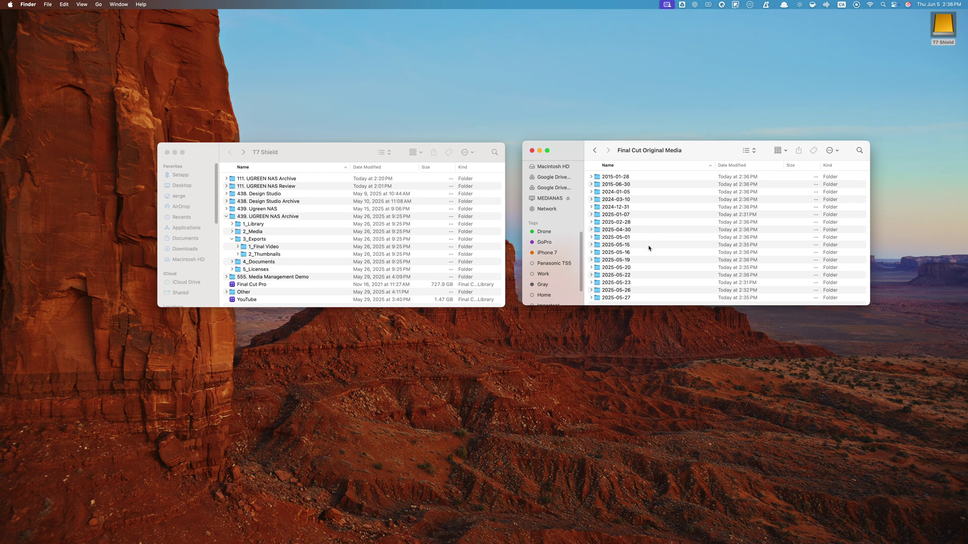
double_click(645, 267)
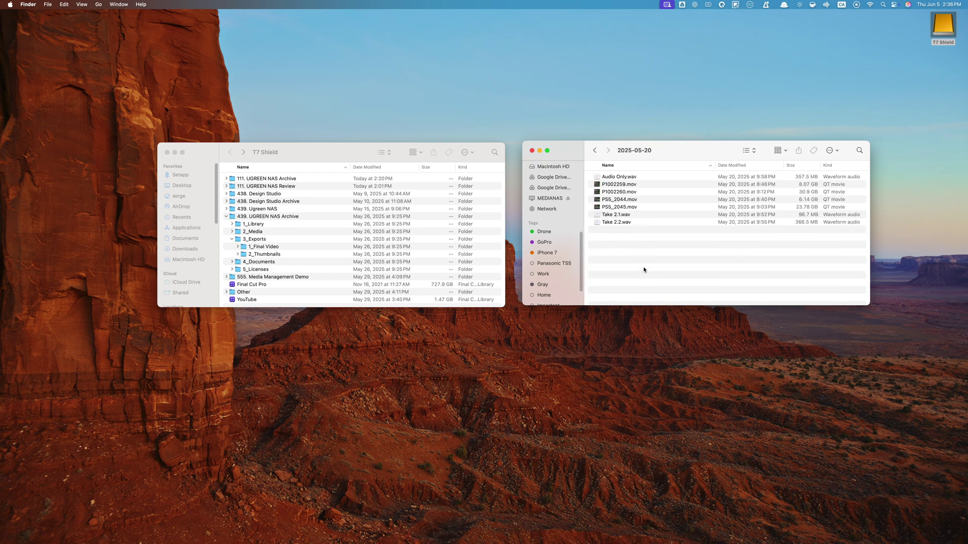